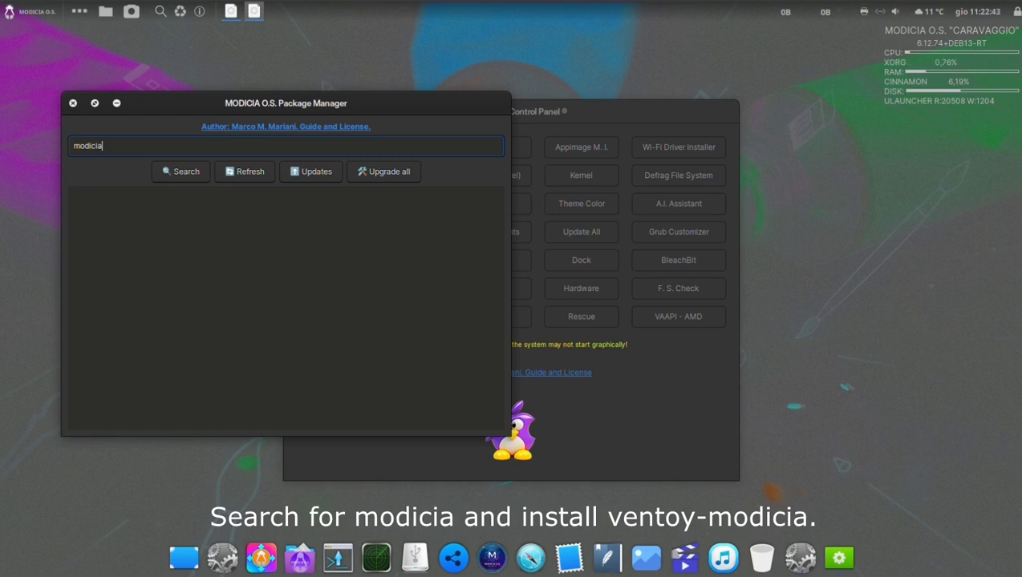
Search the packages for modicia and install ventoy-modicia, authorising the installation with the account password.
key(Return)
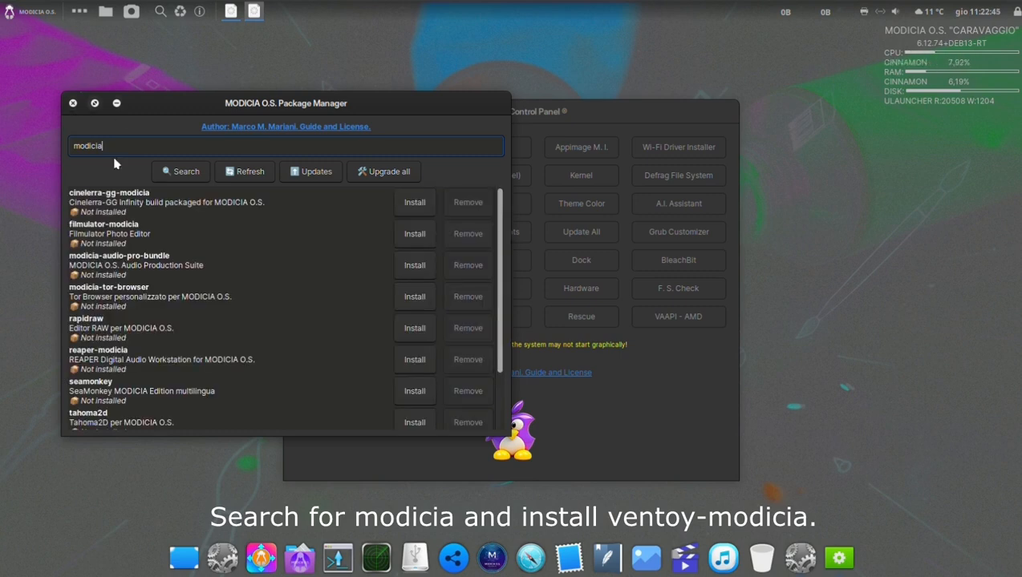
scroll(148, 310, down, 3)
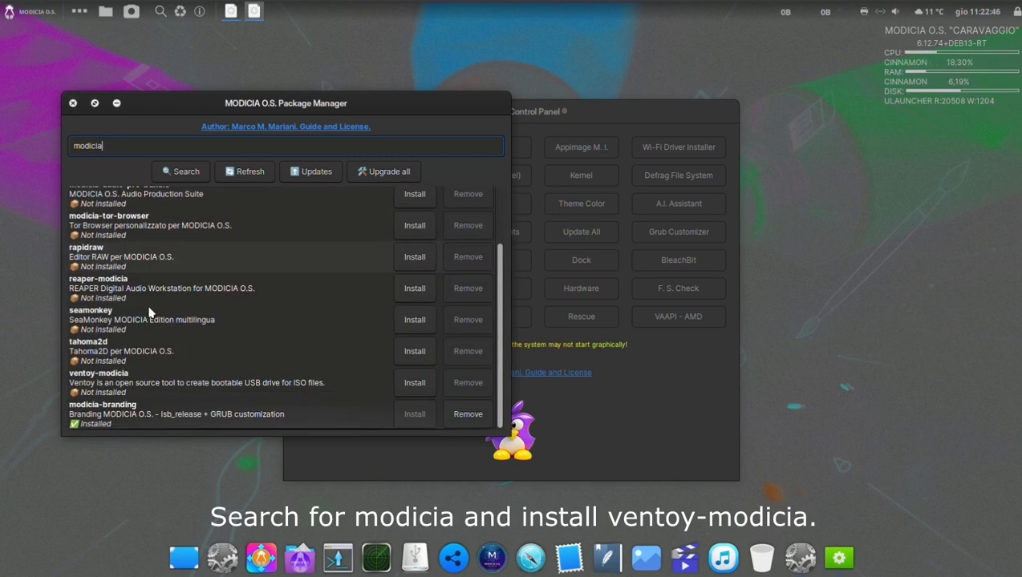
click(147, 392)
click(415, 384)
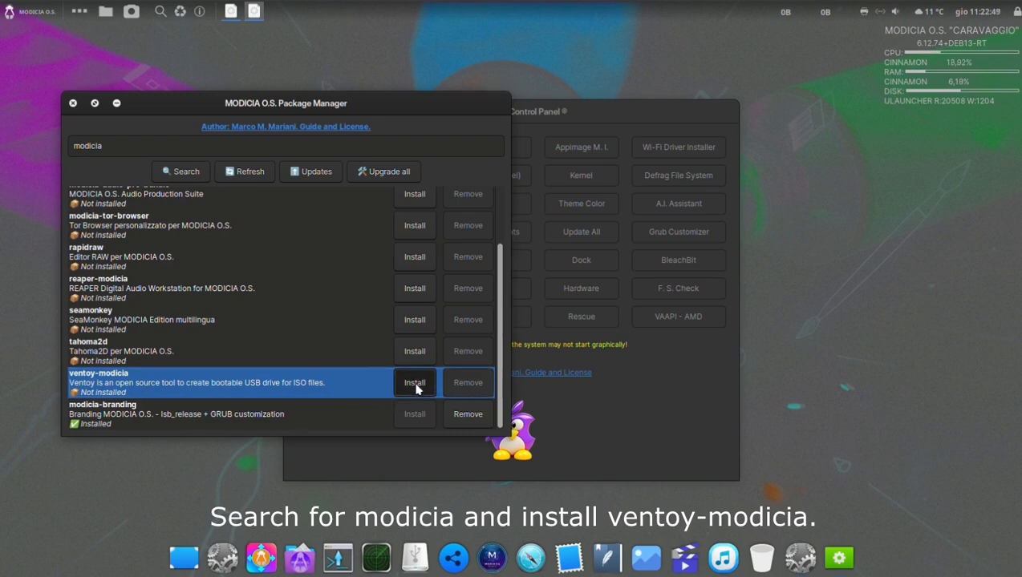
click(322, 314)
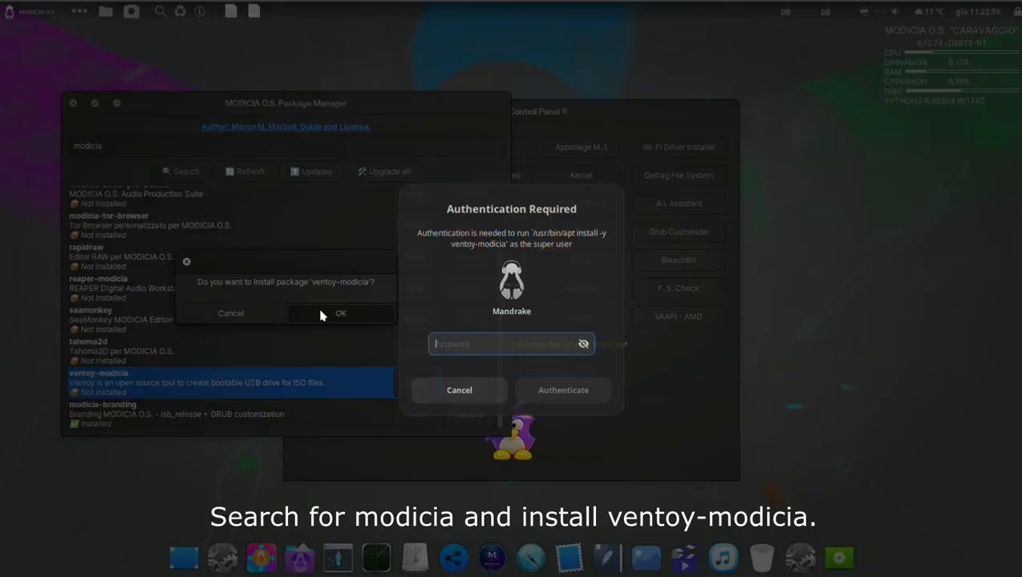
text(•)
key(Return)
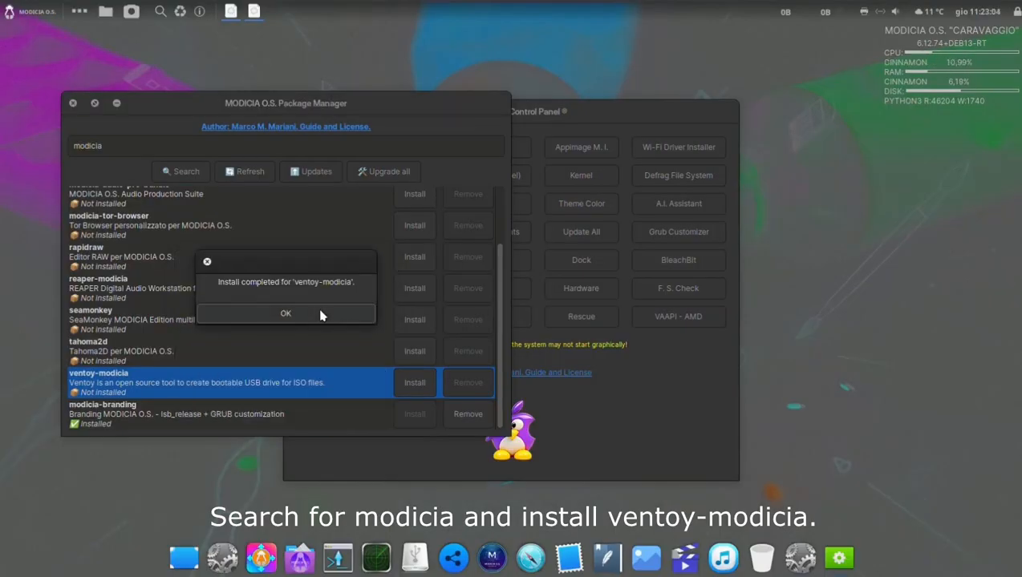
click(286, 314)
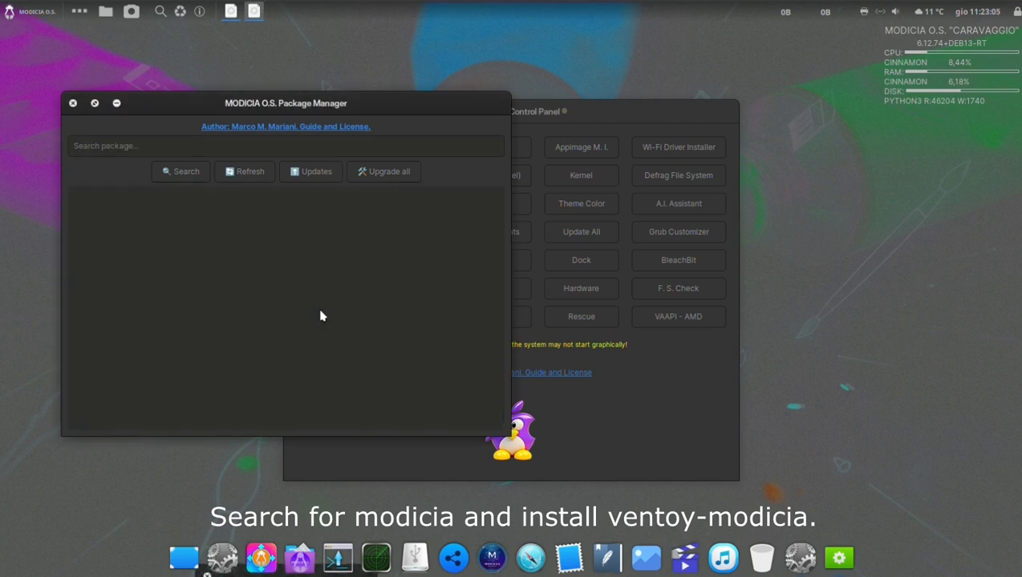
Close the Package Manager, the Control Panel and the USB STICK file window.
click(74, 105)
click(295, 108)
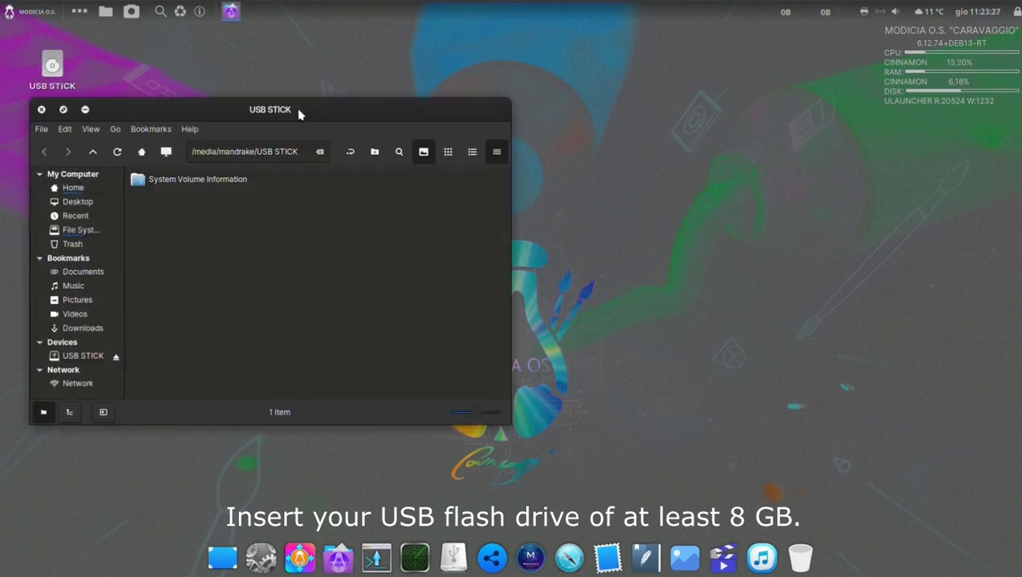
click(42, 110)
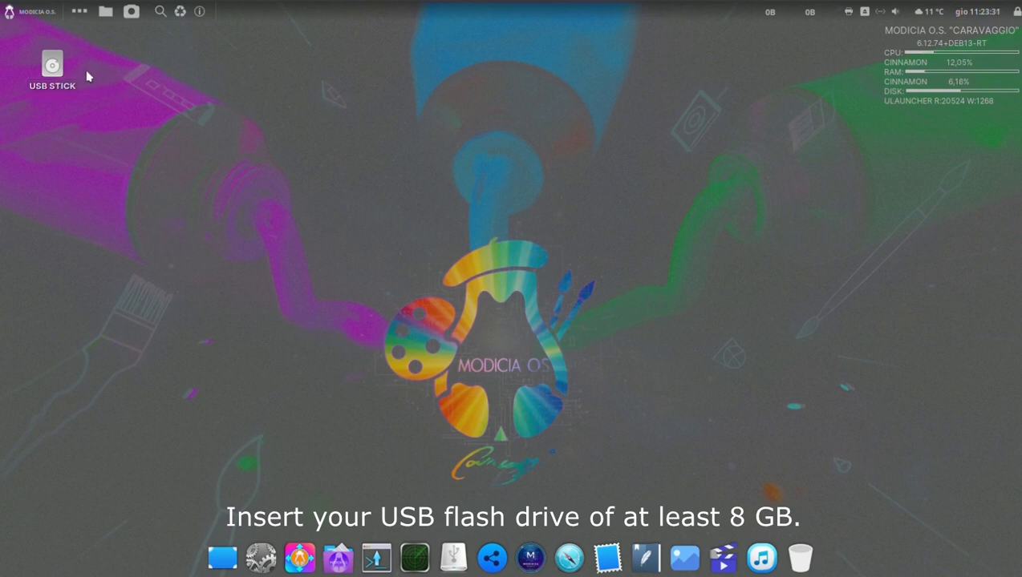
Launch Ventoy MODICIA Edition from the Administration applications and authenticate with the account password.
click(43, 17)
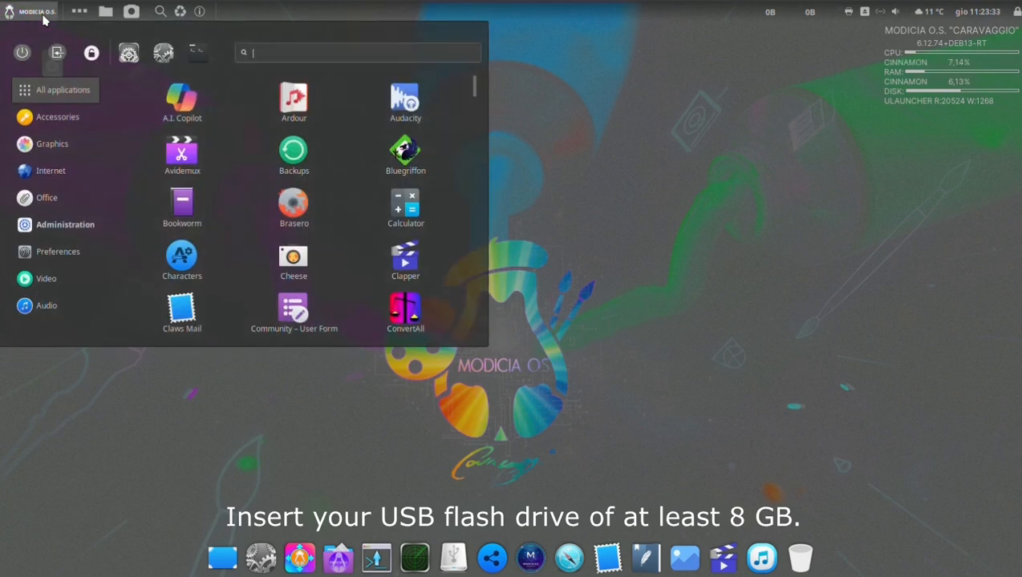
mouse_move(82, 228)
scroll(251, 271, down, 10)
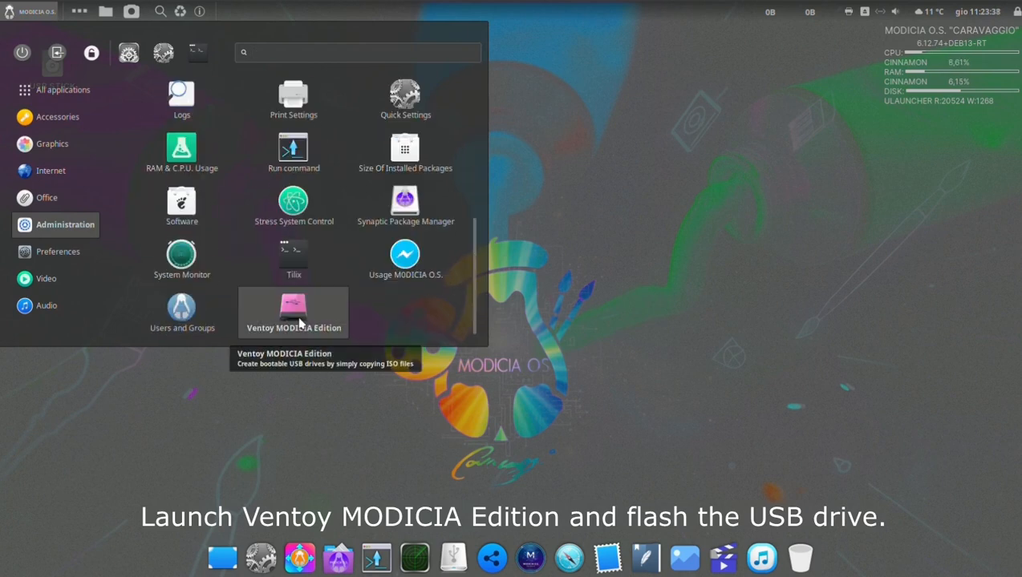
click(315, 331)
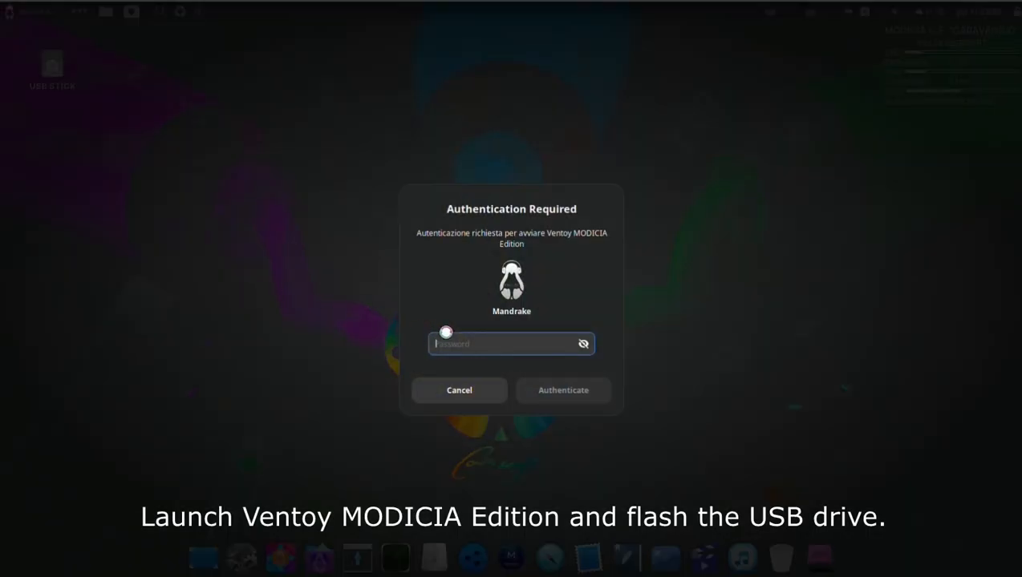
text(••••••)
key(Return)
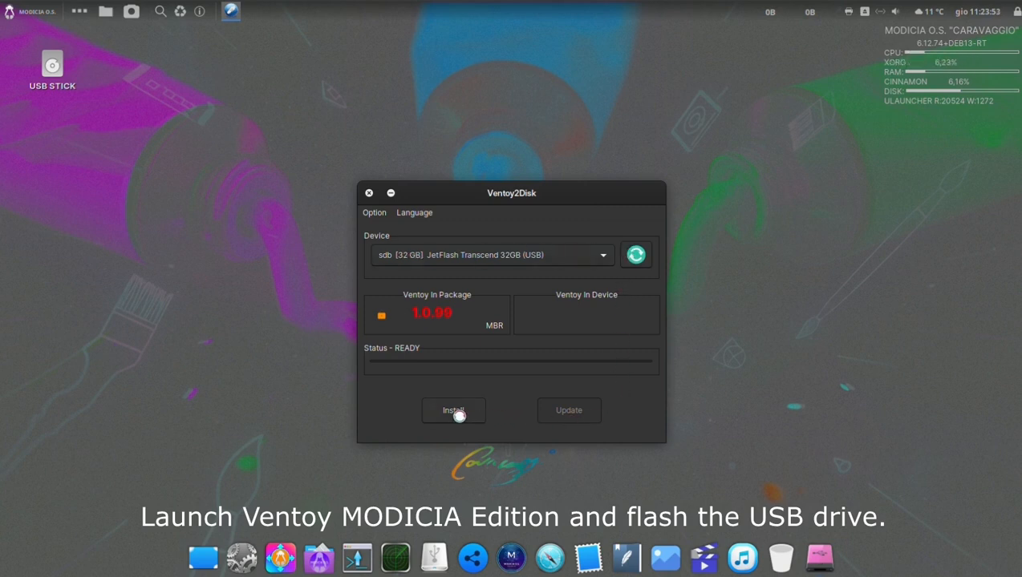
Install Ventoy on the JetFlash Transcend 32GB USB device, agreeing to format it and erase its data.
click(454, 411)
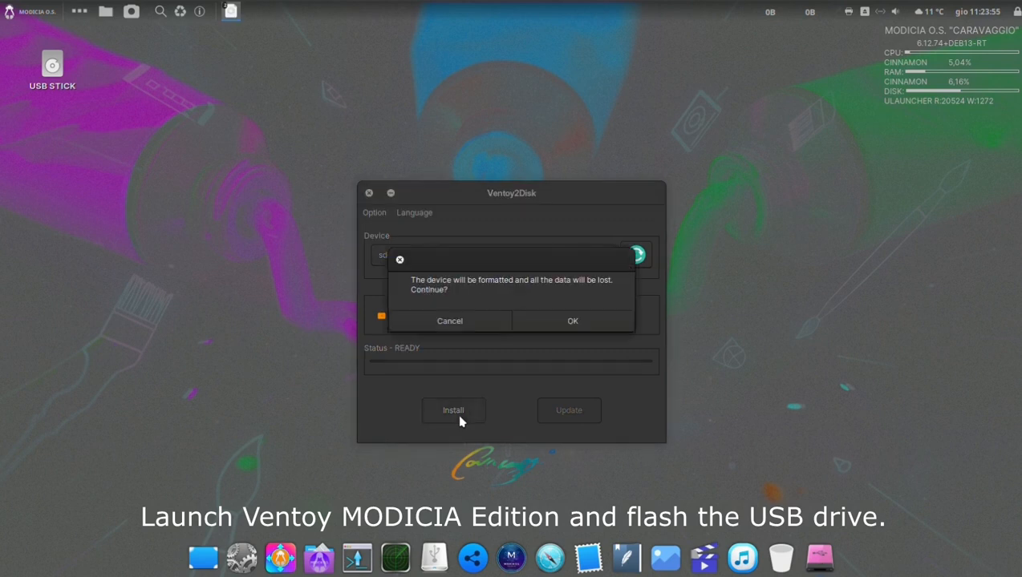
click(561, 325)
click(561, 325)
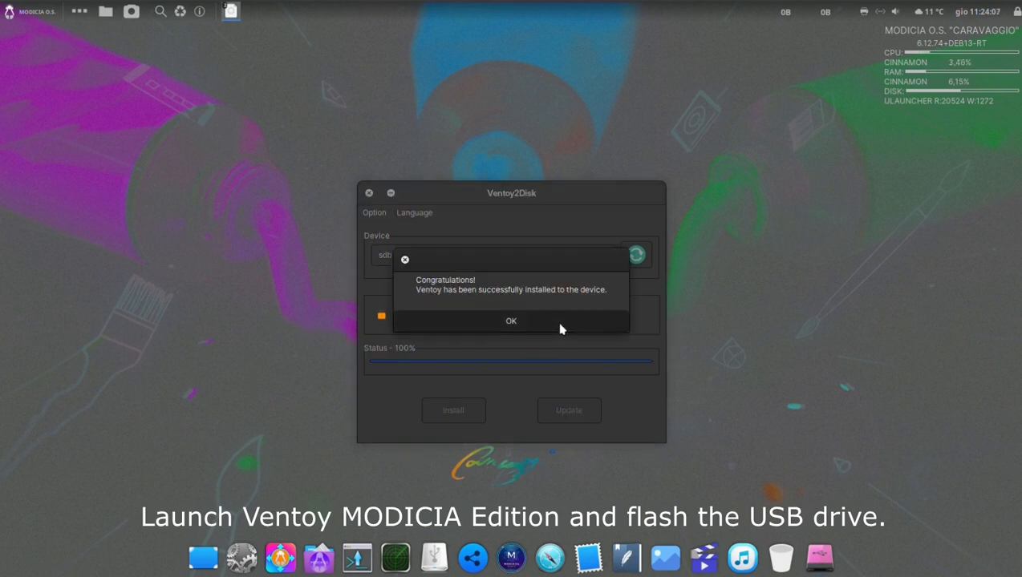
click(560, 325)
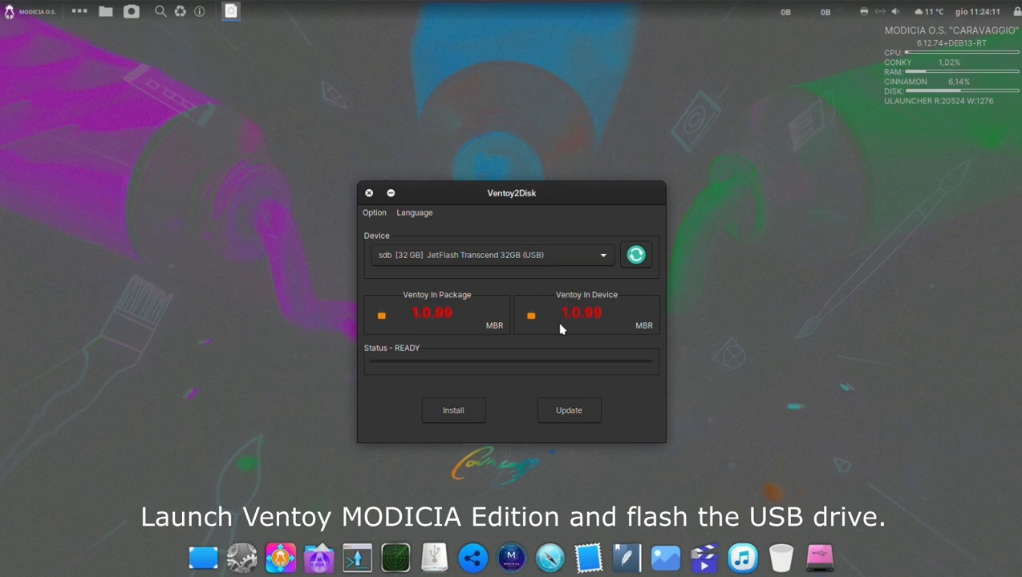
Close Ventoy2Disk and open the Ventoy partition in the file manager.
click(370, 194)
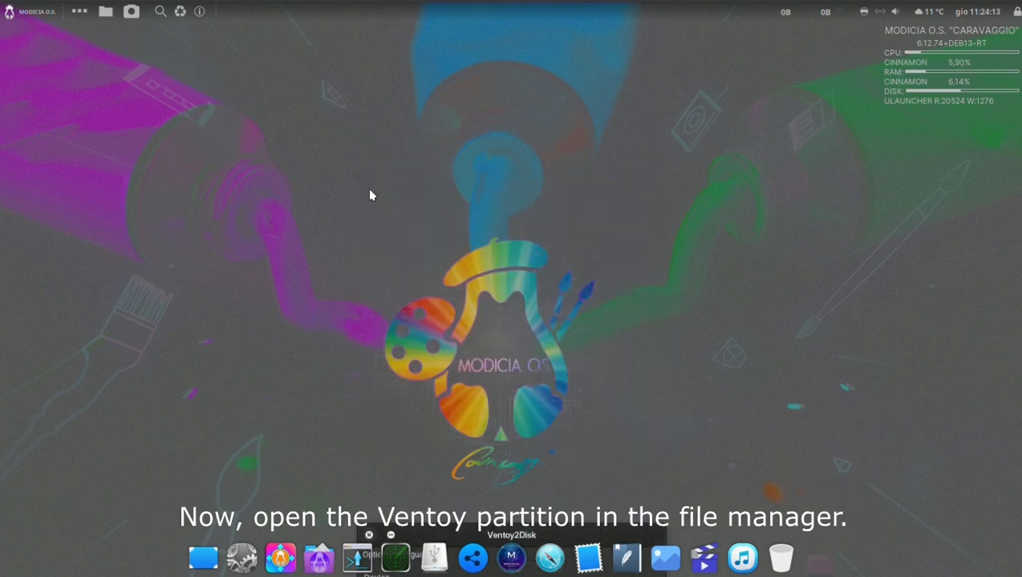
click(338, 558)
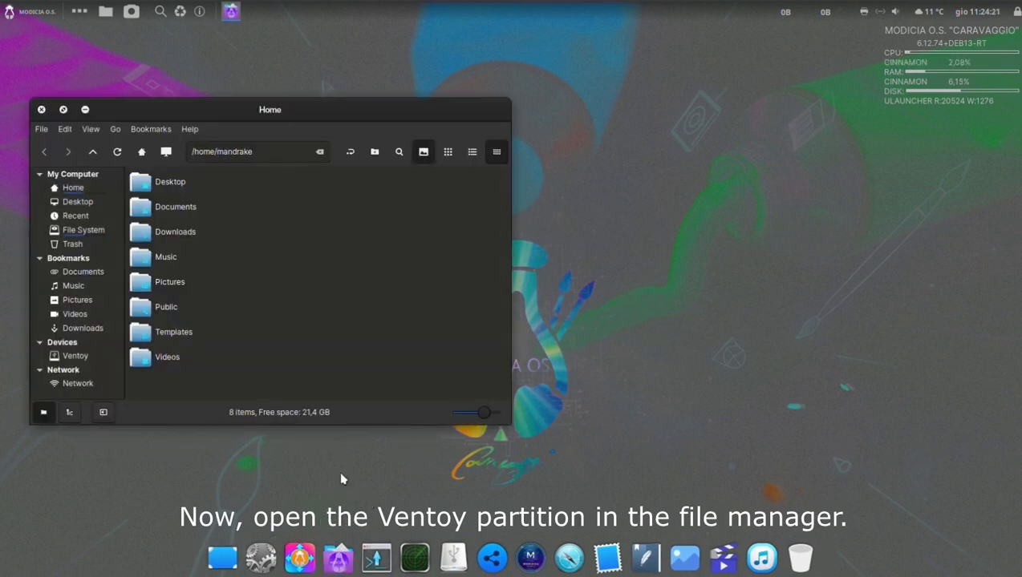
click(75, 356)
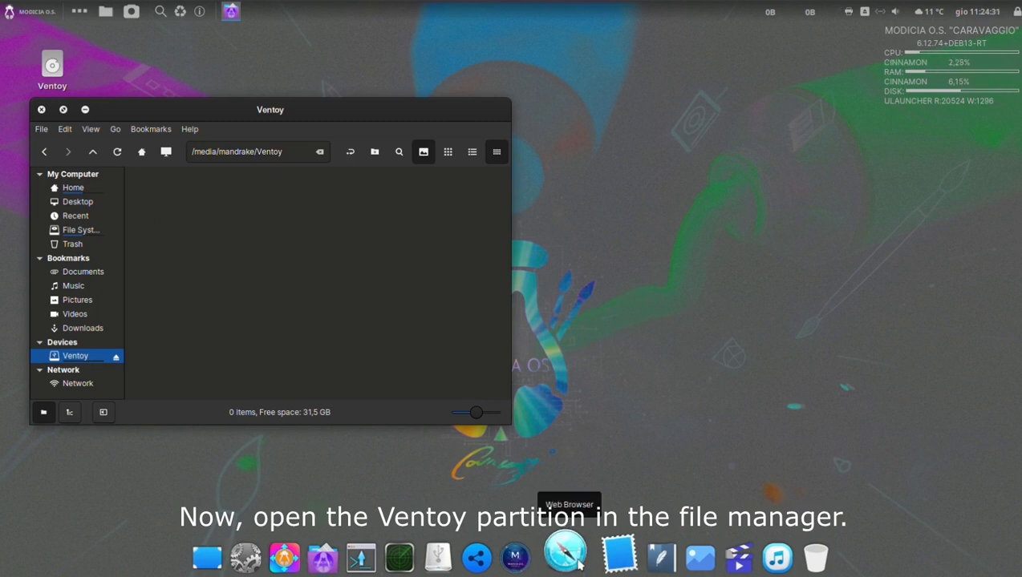
Switch to the web browser, open the MODICIA O.S. home page maximized and go to its download section.
click(577, 560)
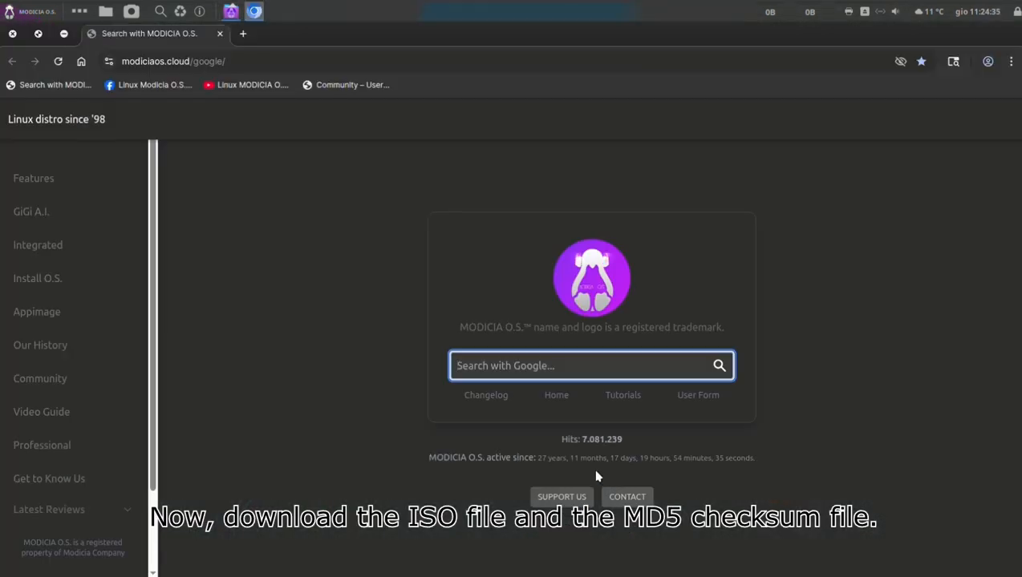
click(559, 395)
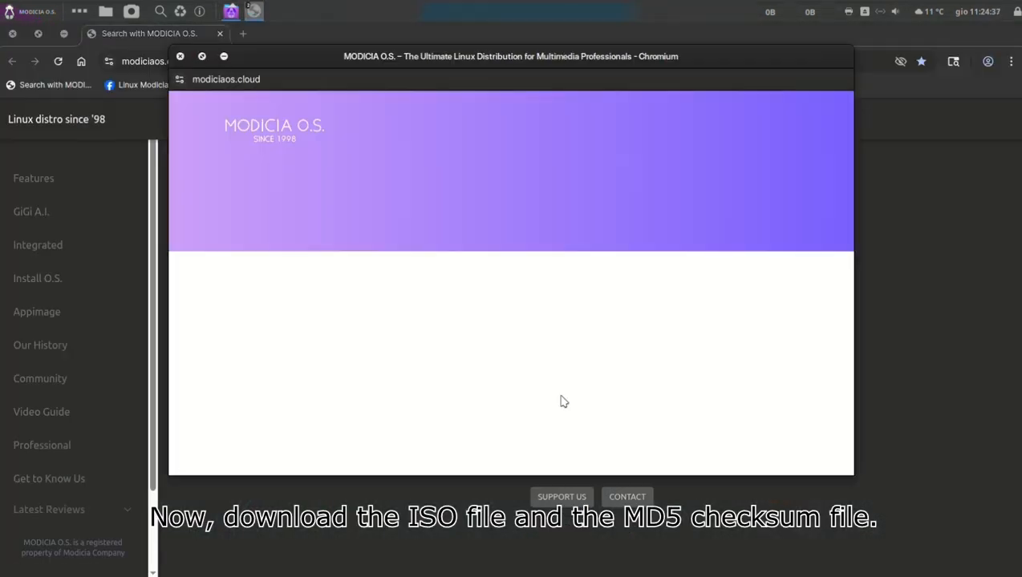
double_click(632, 56)
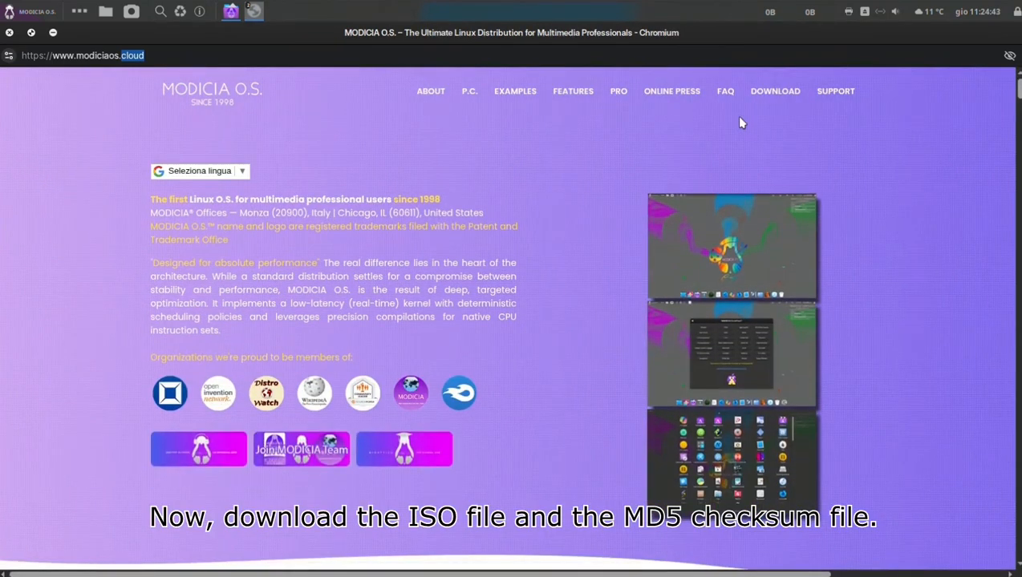
click(760, 94)
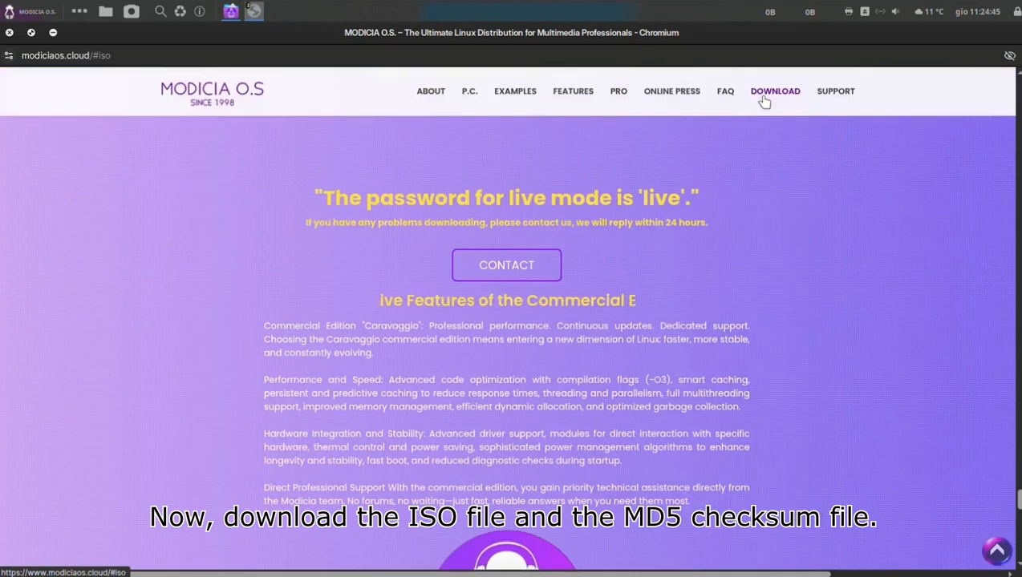
Download the community ISO from SourceForge, accepting the site's privacy terms.
scroll(611, 206, down, 4)
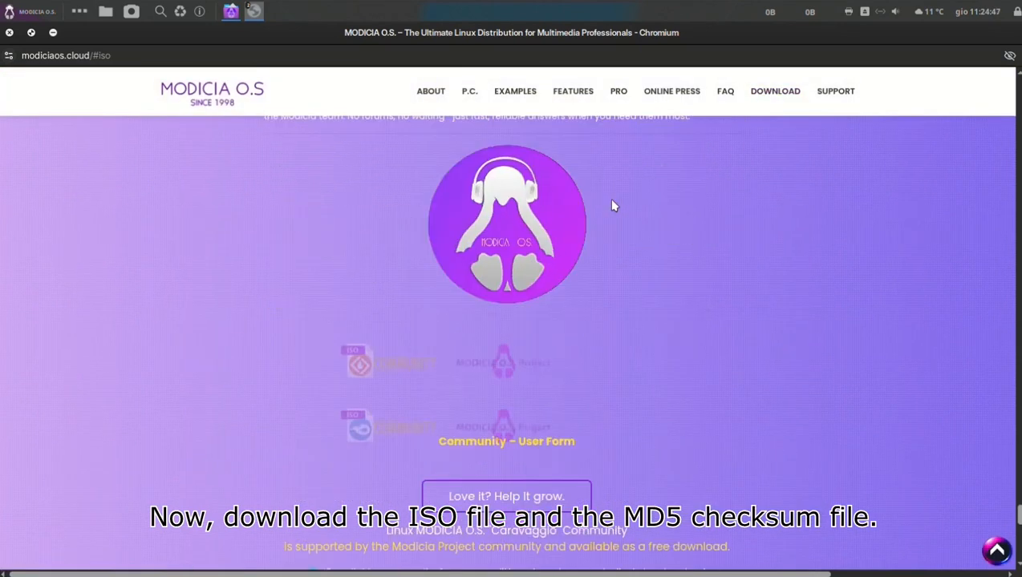
scroll(612, 206, down, 2)
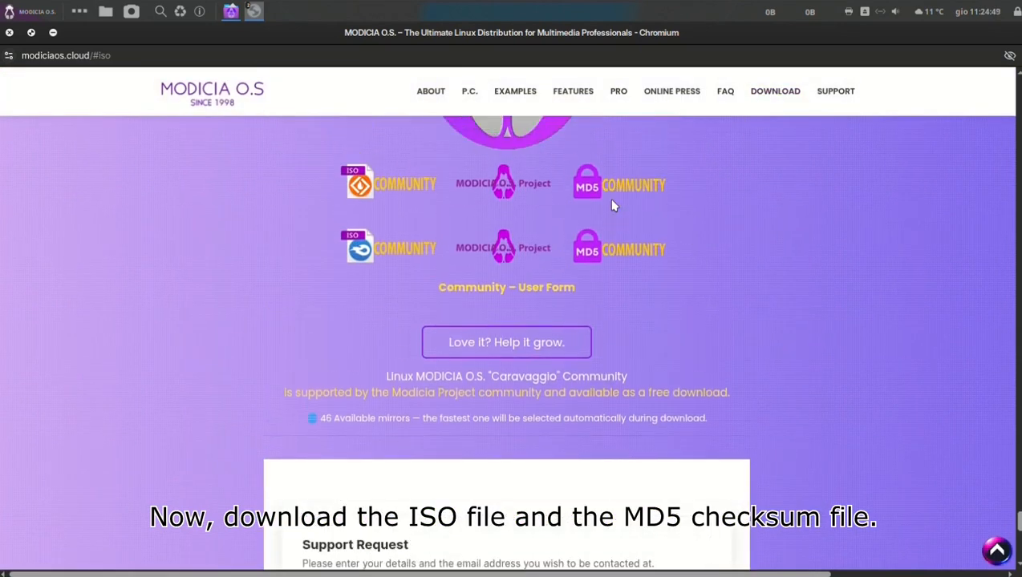
click(386, 186)
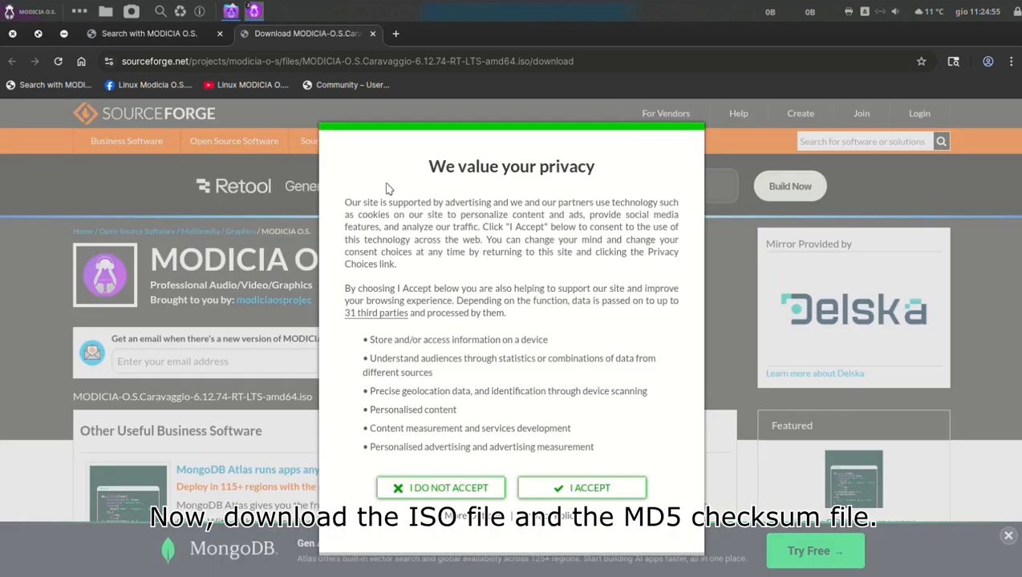
click(579, 490)
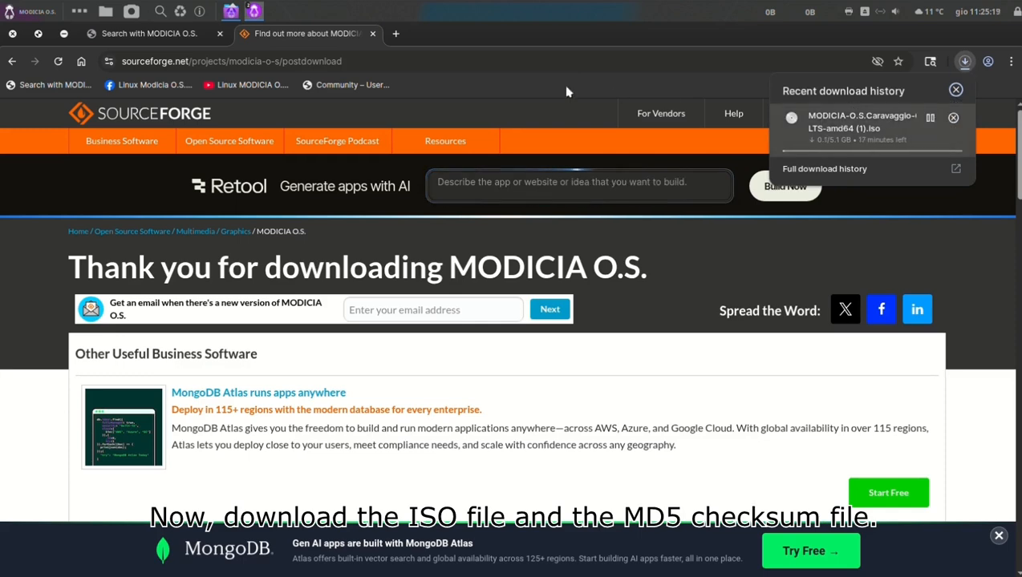
Return to the MODICIA O.S. download page, download the community MD5 checksum file from SourceForge and check the download list.
click(163, 38)
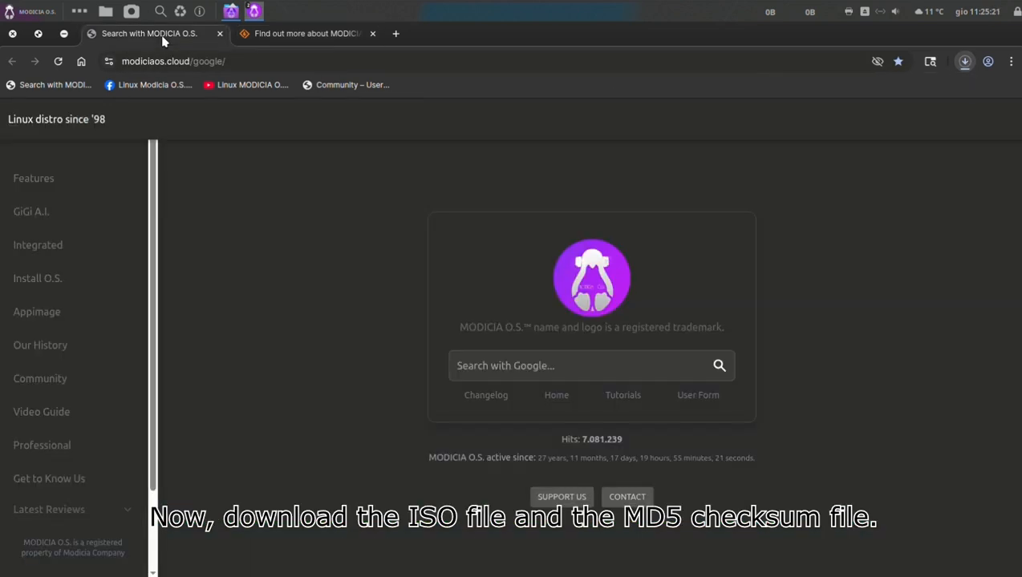
mouse_move(254, 11)
click(289, 71)
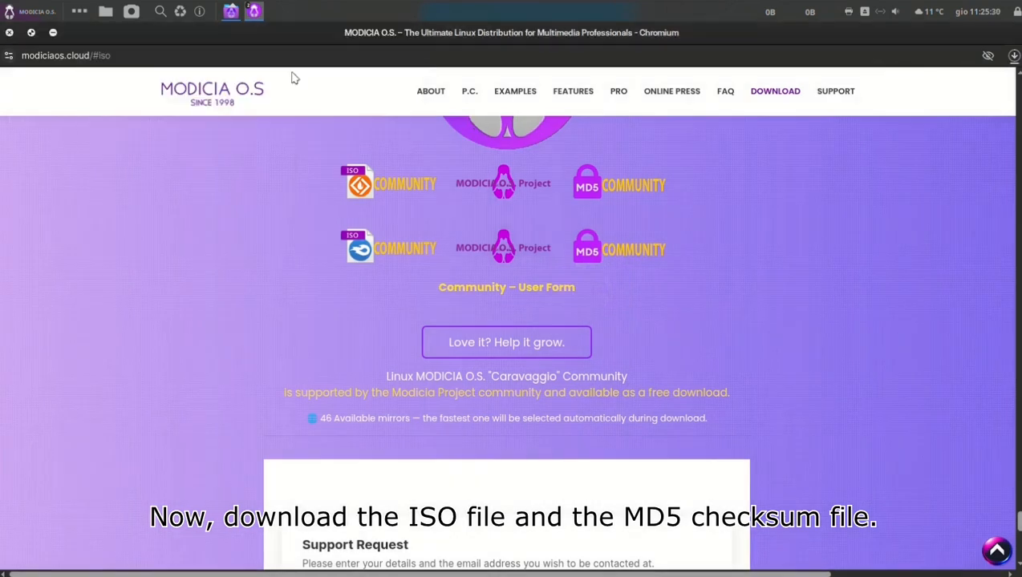
click(651, 198)
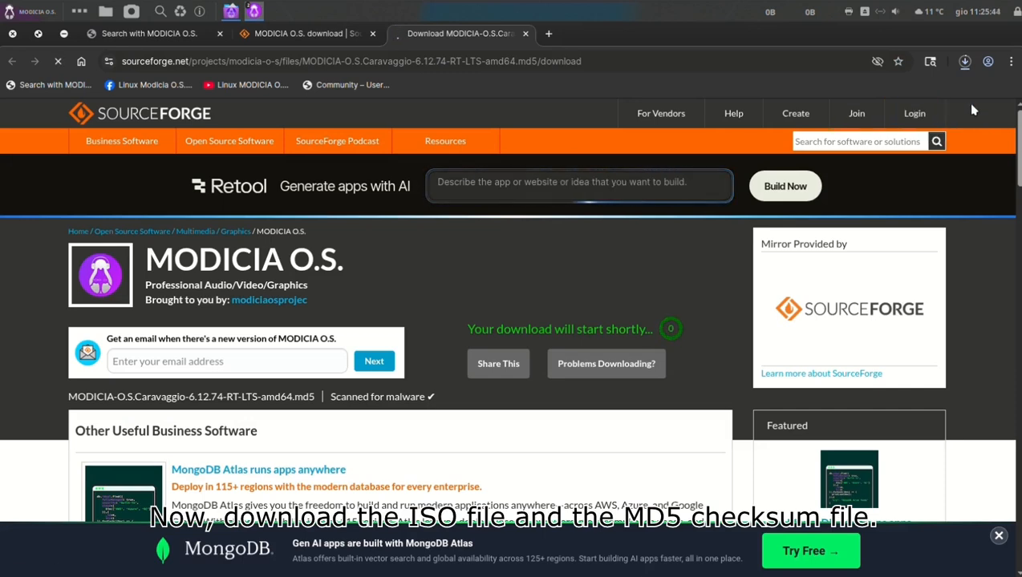
click(965, 62)
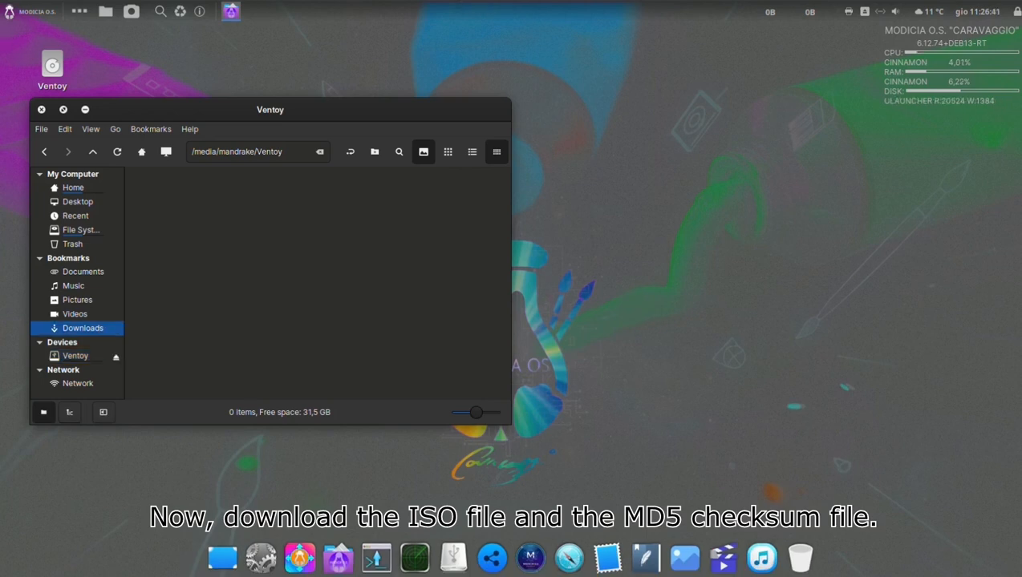
Open the Downloads folder in a new file manager window and place it beside the Ventoy window.
right_click(90, 333)
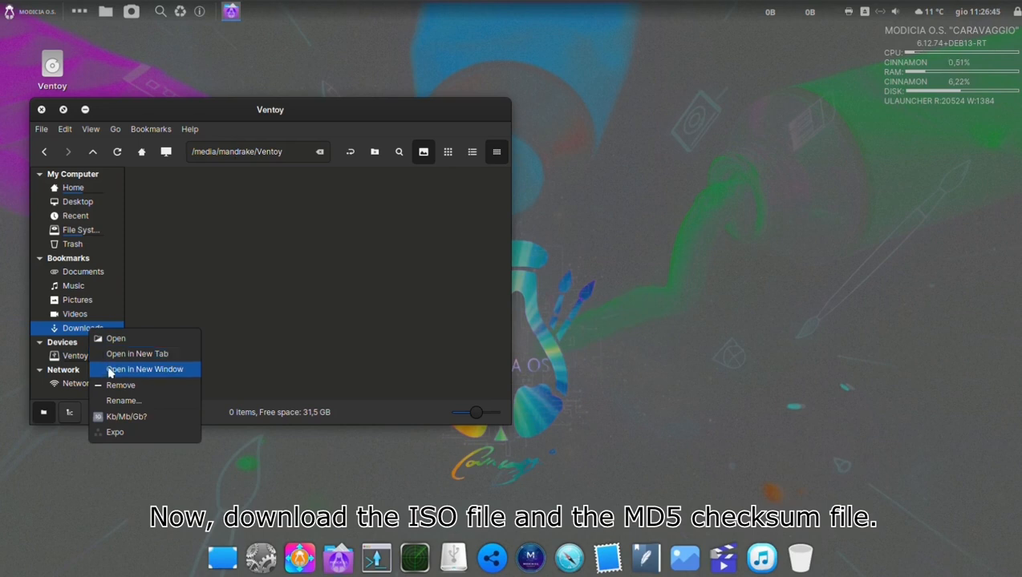
click(143, 369)
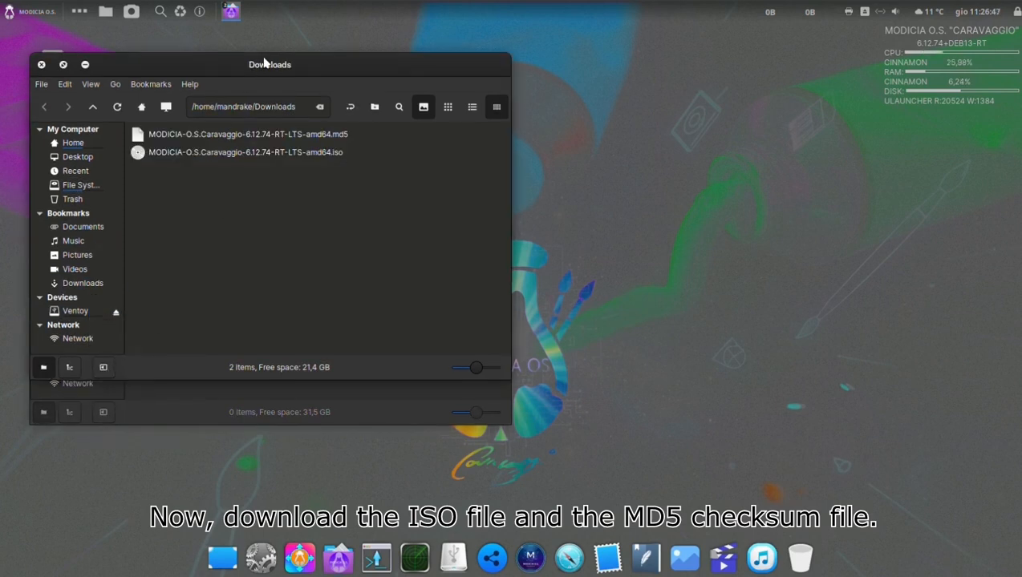
drag(268, 64, 699, 123)
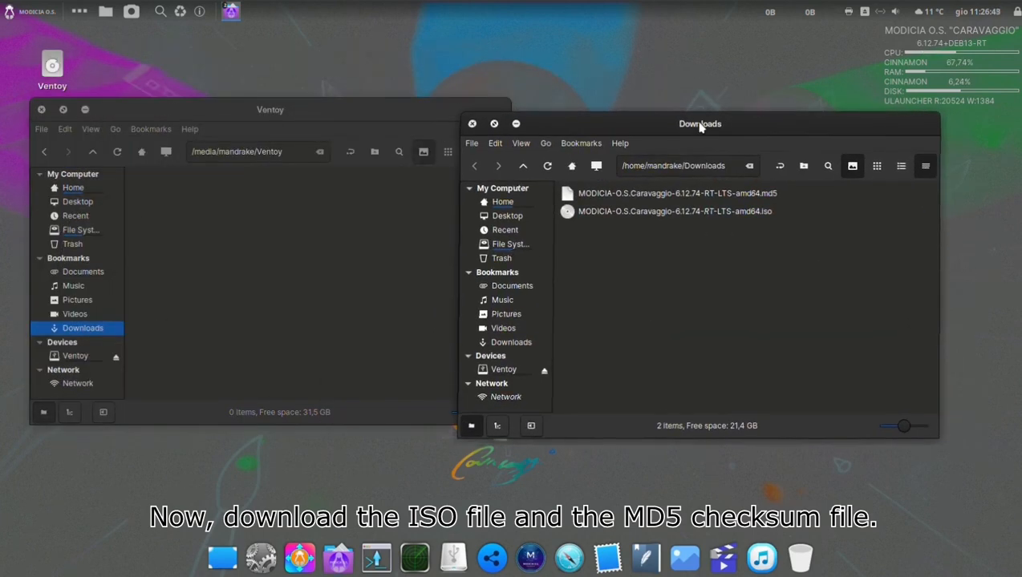
Display the contents of MODICIA-O.S.Caravaggio-6.12.74-RT-LTS-amd64.md5 and select the MD5 checksum value in it.
right_click(694, 199)
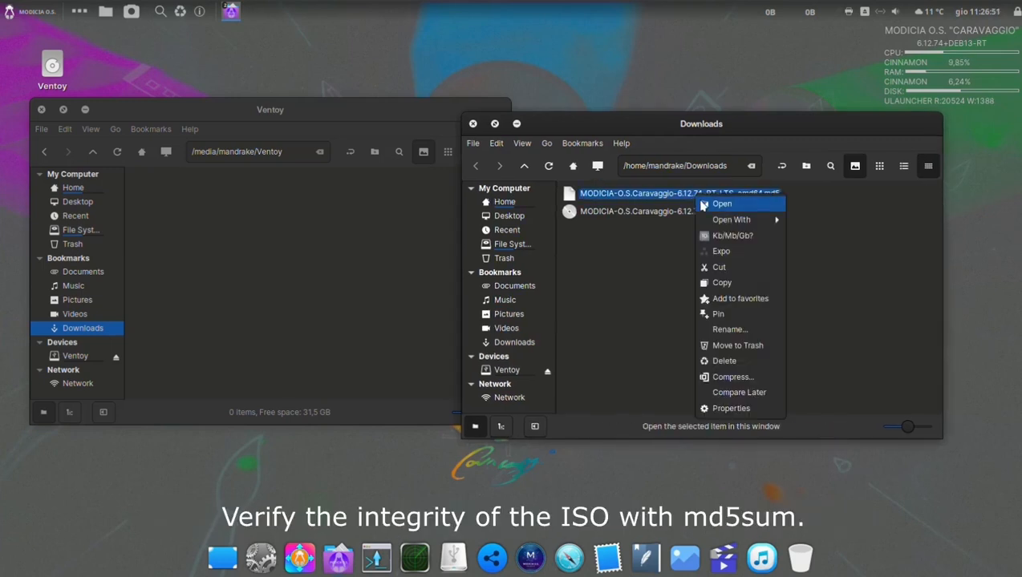
click(719, 204)
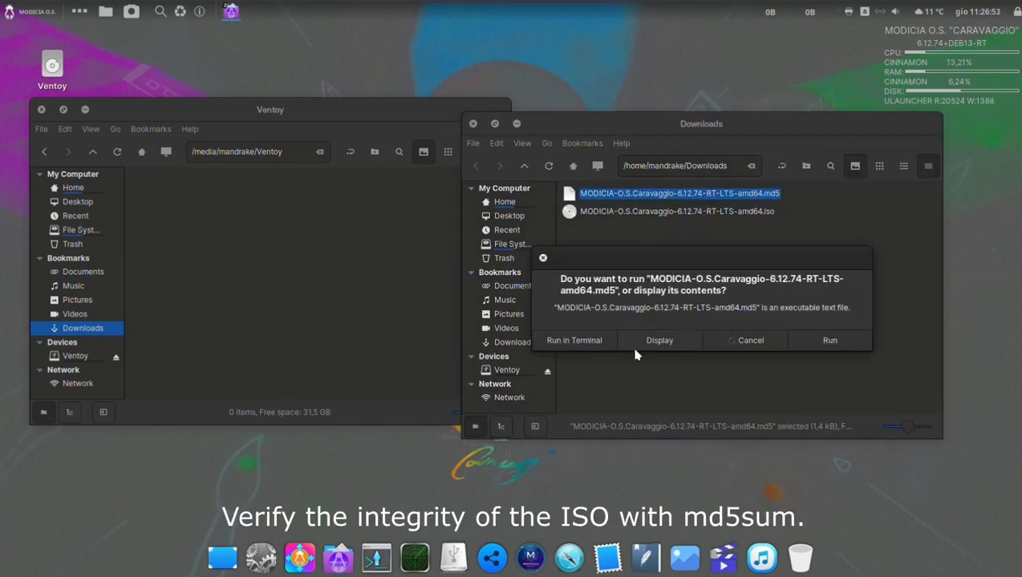
click(659, 341)
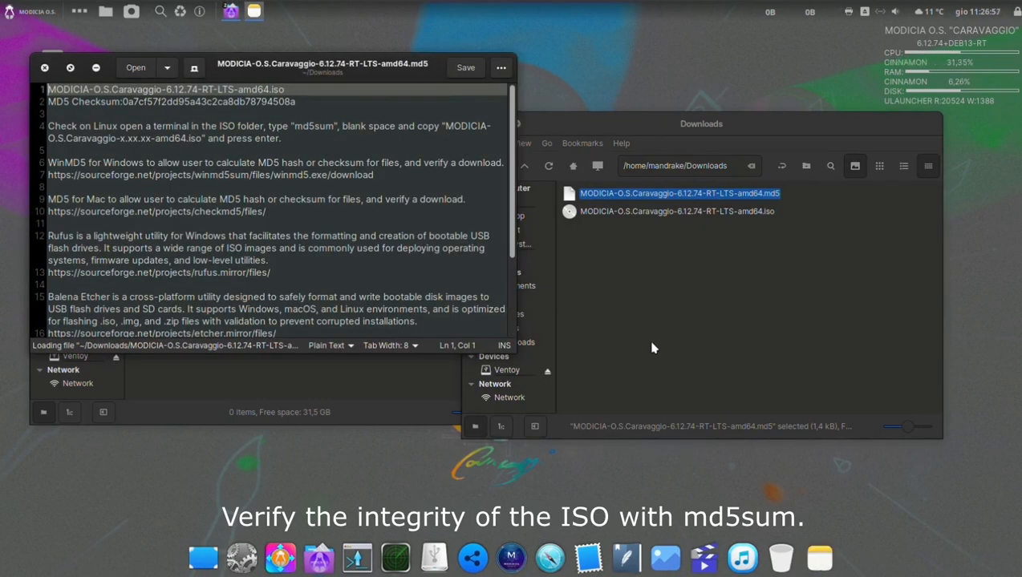
drag(297, 102, 122, 101)
Copy the full file name of MODICIA-O.S.Caravaggio-6.12.74-RT-LTS-amd64.iso from its properties in the Downloads folder.
click(674, 258)
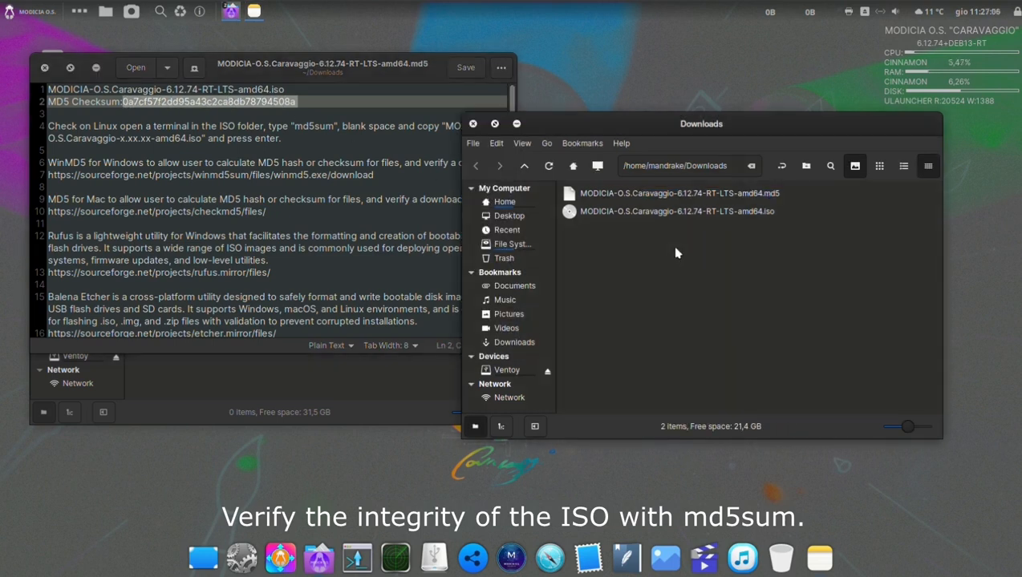
right_click(694, 251)
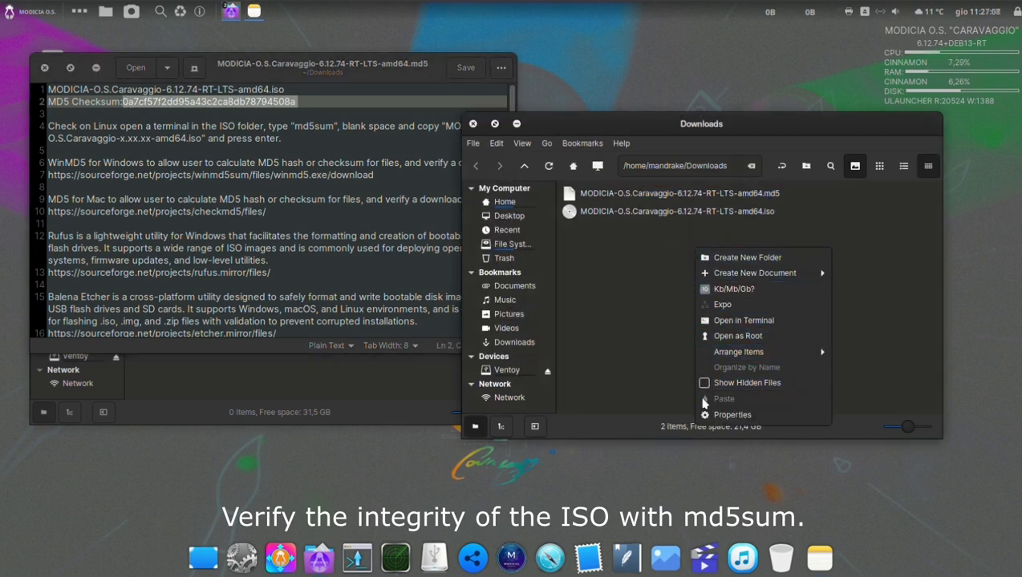
click(764, 211)
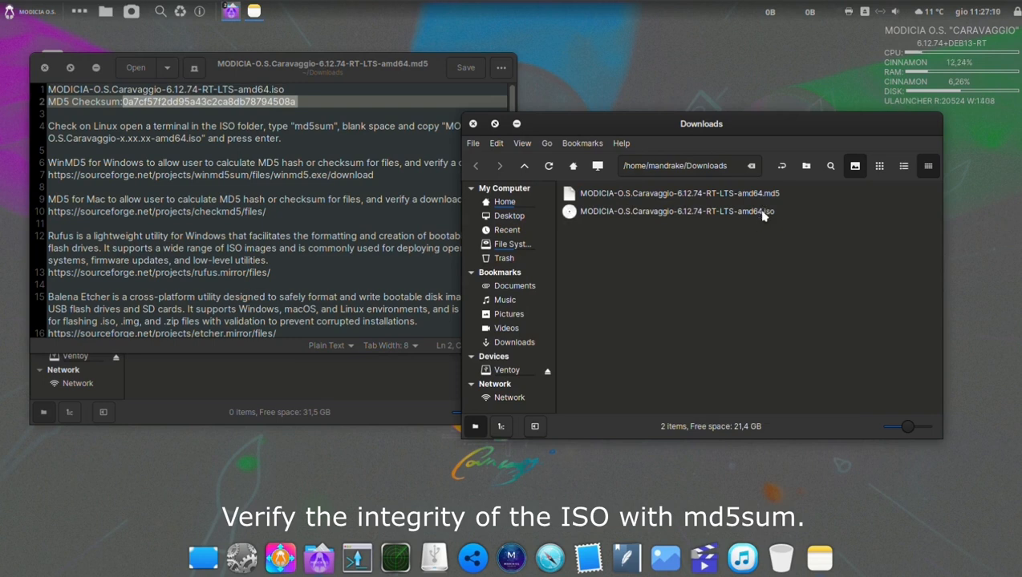
right_click(764, 210)
click(798, 488)
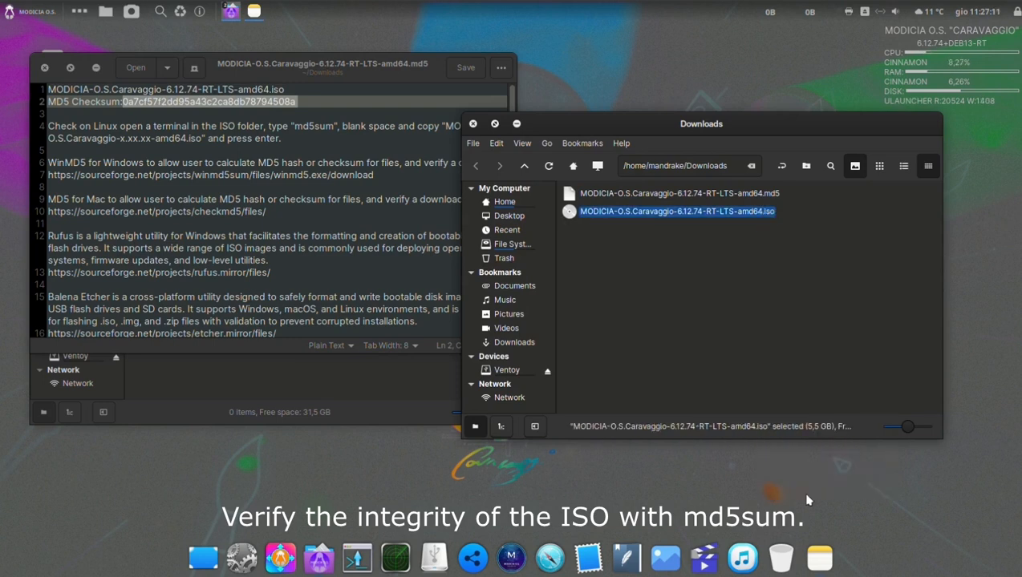
right_click(642, 169)
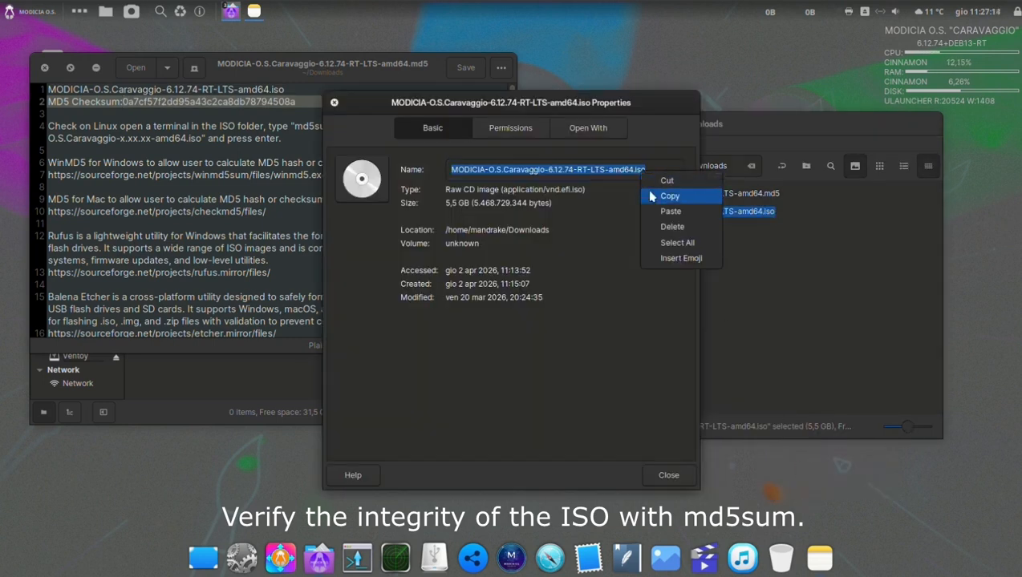
click(665, 194)
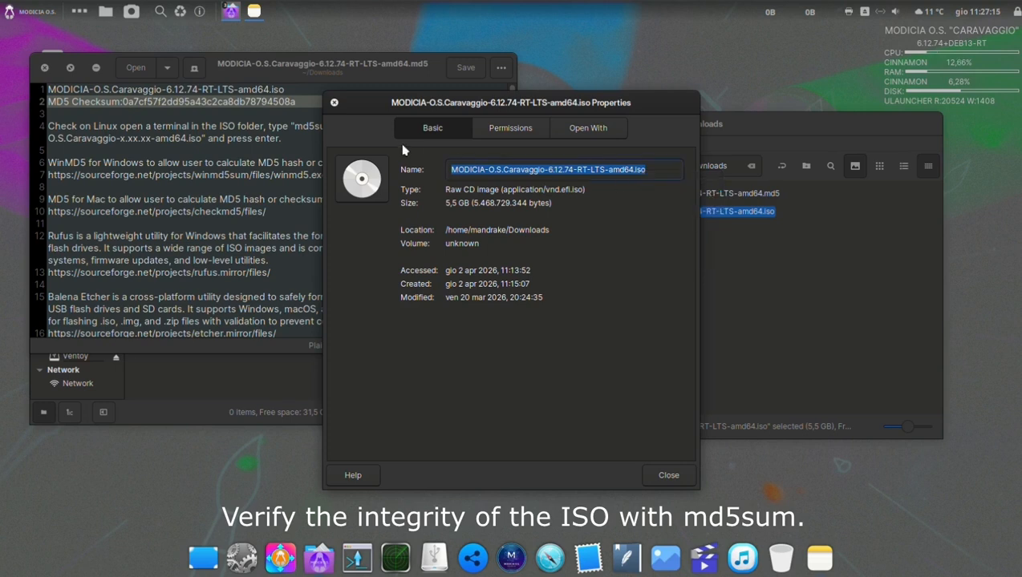
click(335, 103)
Run md5sum on MODICIA-O.S.Caravaggio-6.12.74-RT-LTS-amd64.iso in a terminal opened in Downloads and place the terminal beside the text editor.
right_click(664, 256)
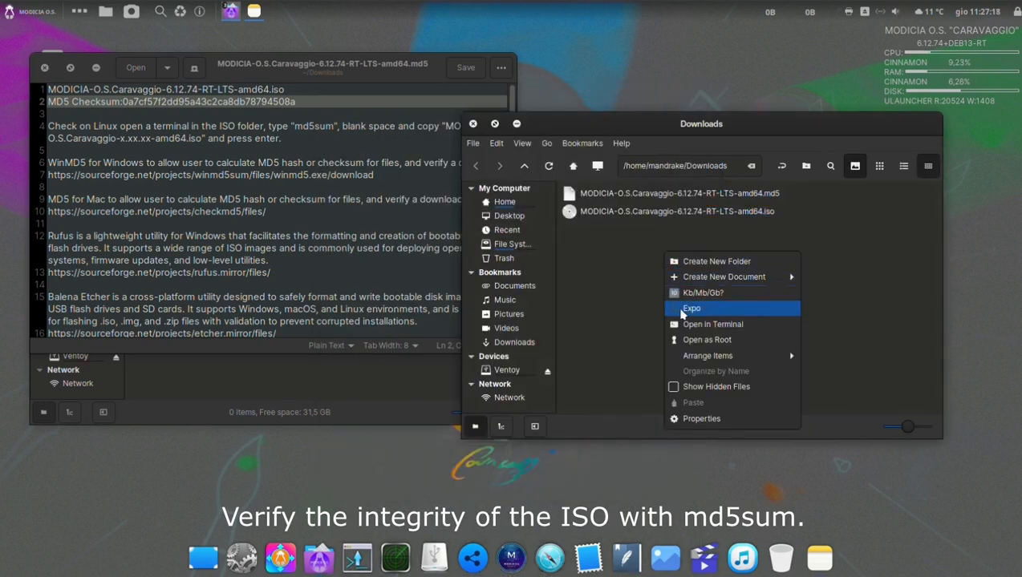
click(685, 325)
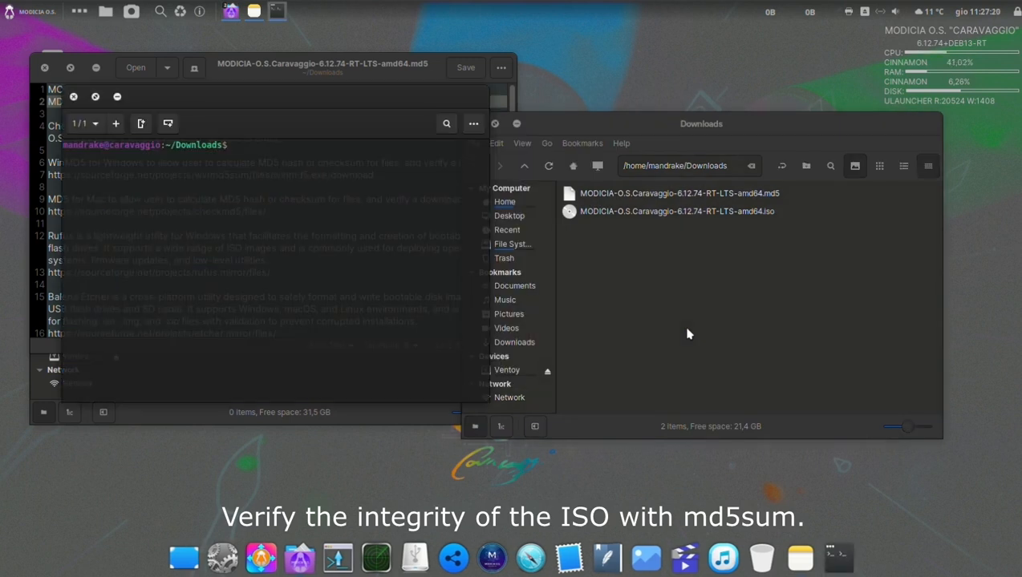
text(m)
right_click(352, 150)
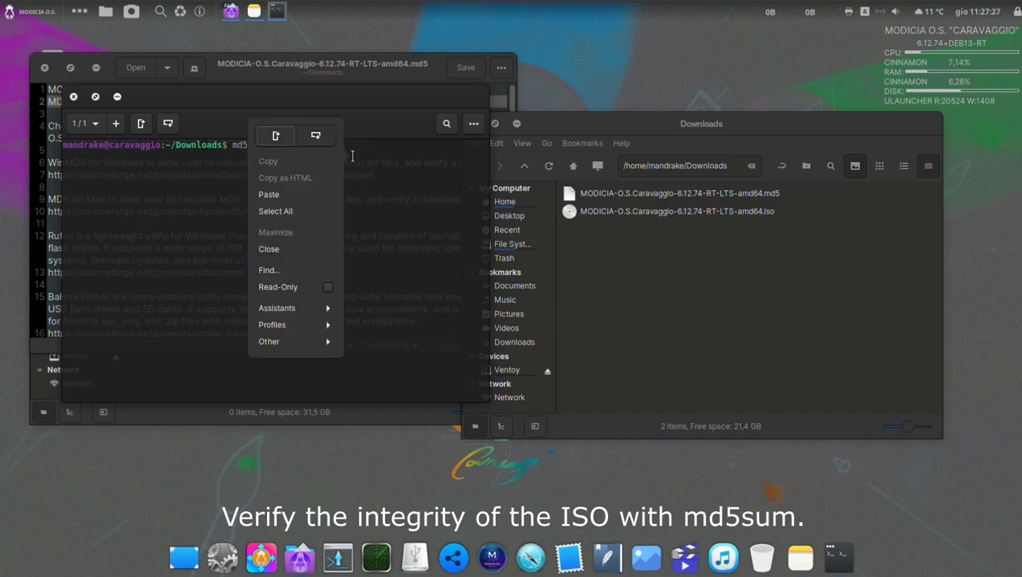
click(307, 195)
key(Return)
drag(309, 97, 832, 126)
Remove the "MD5 Checksum:" label before the published hash in the .md5 file and insert an empty line below it.
click(226, 116)
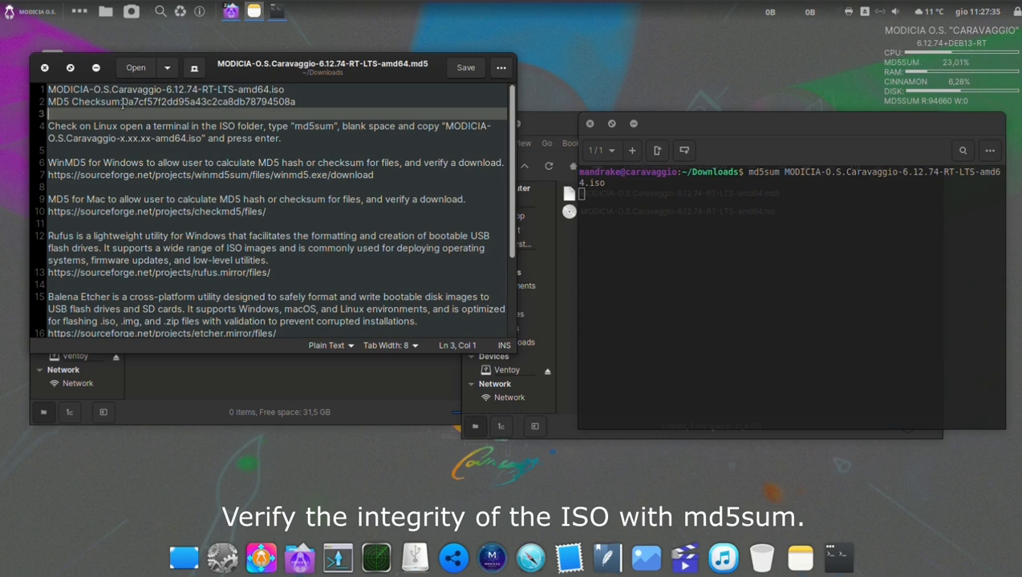
drag(122, 102, 37, 101)
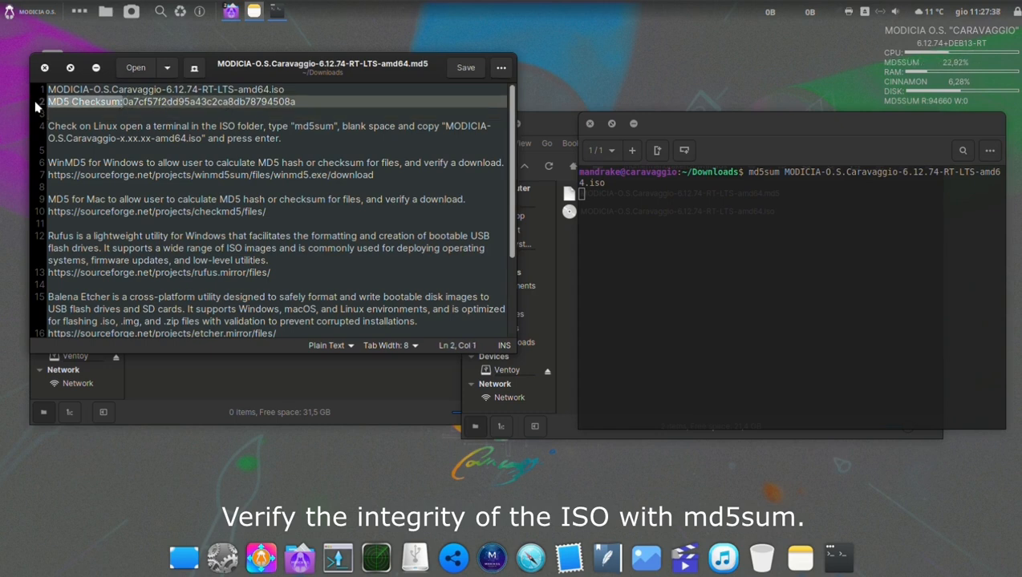
key(Delete)
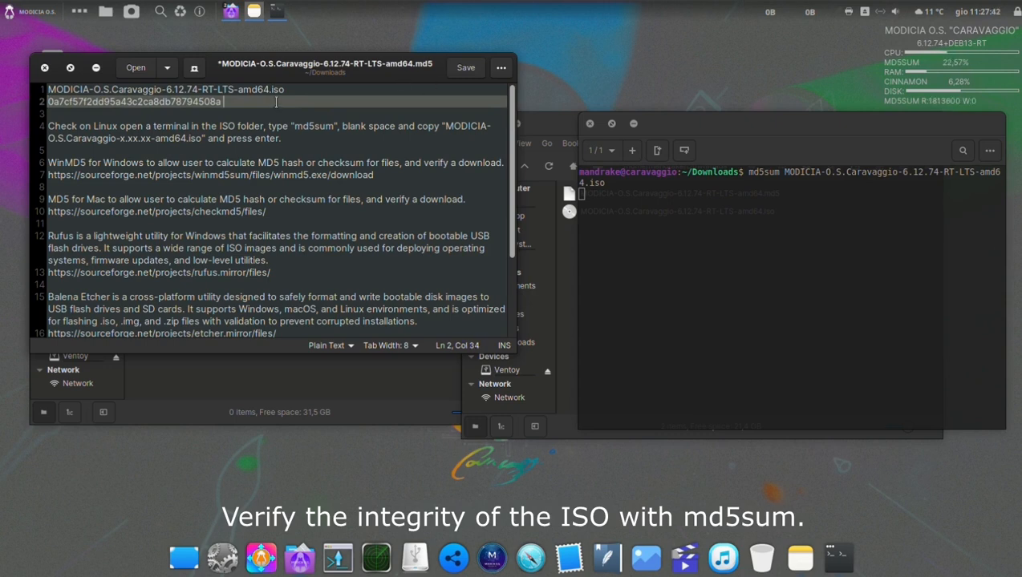
key(Return)
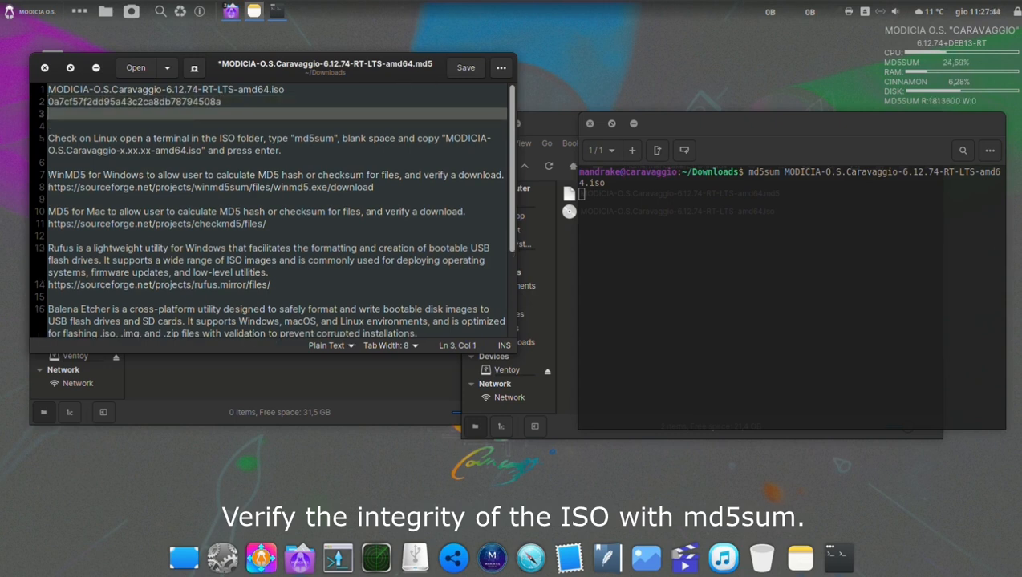
Copy the ISO's computed hash from the terminal, paste it under the published hash and highlight both lines to compare them.
click(690, 132)
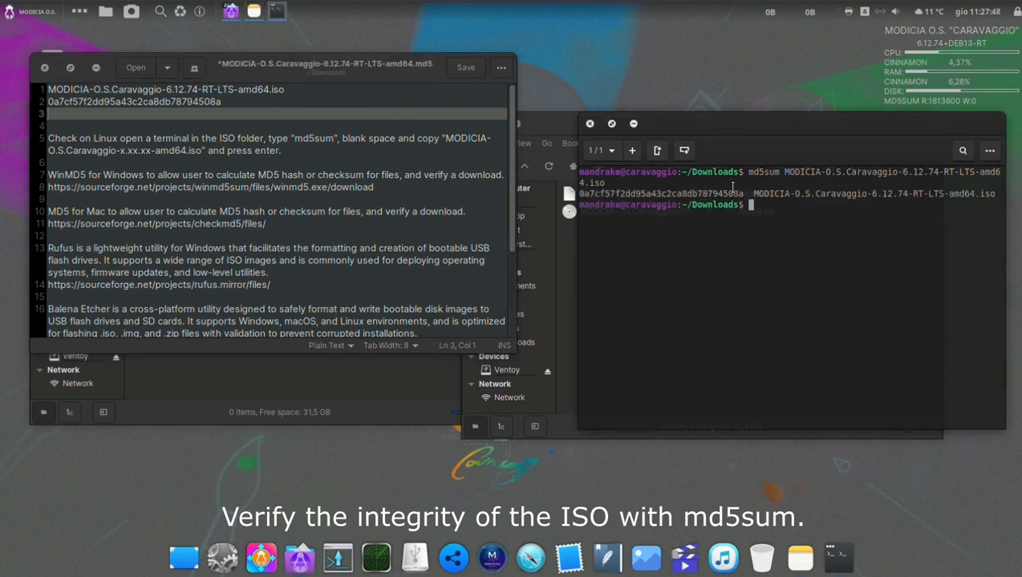
drag(744, 193, 578, 193)
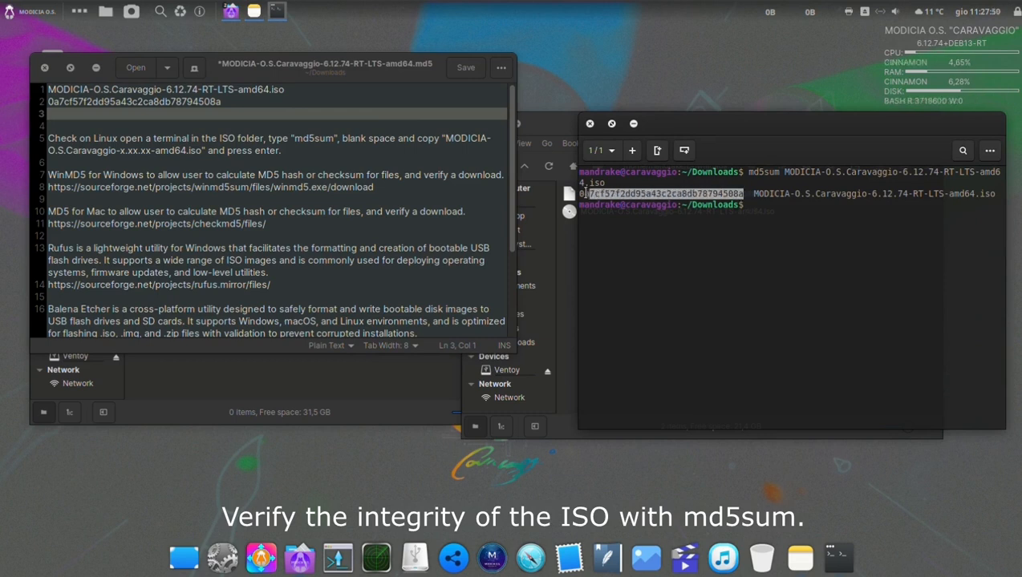
right_click(592, 193)
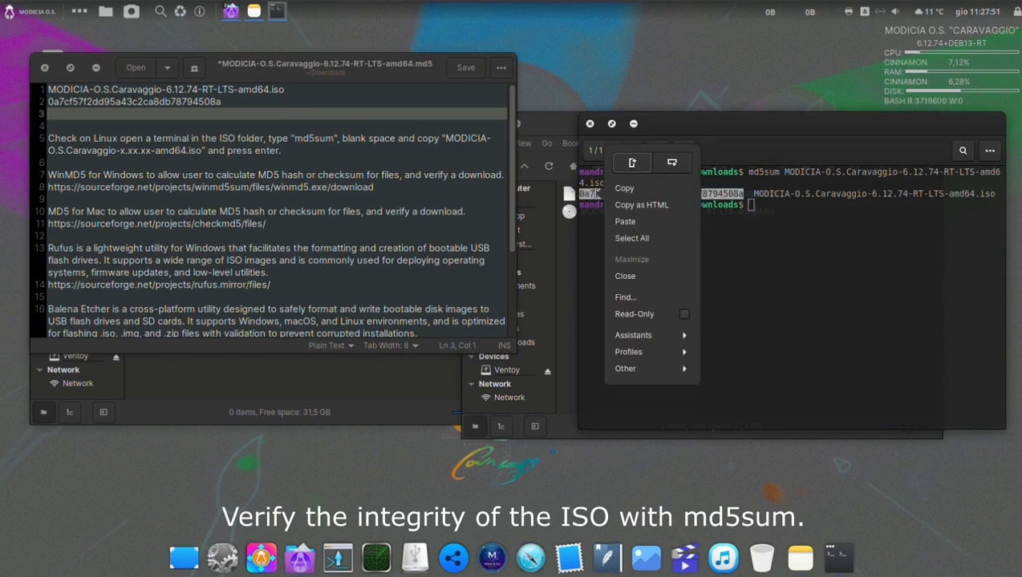
click(623, 192)
click(62, 116)
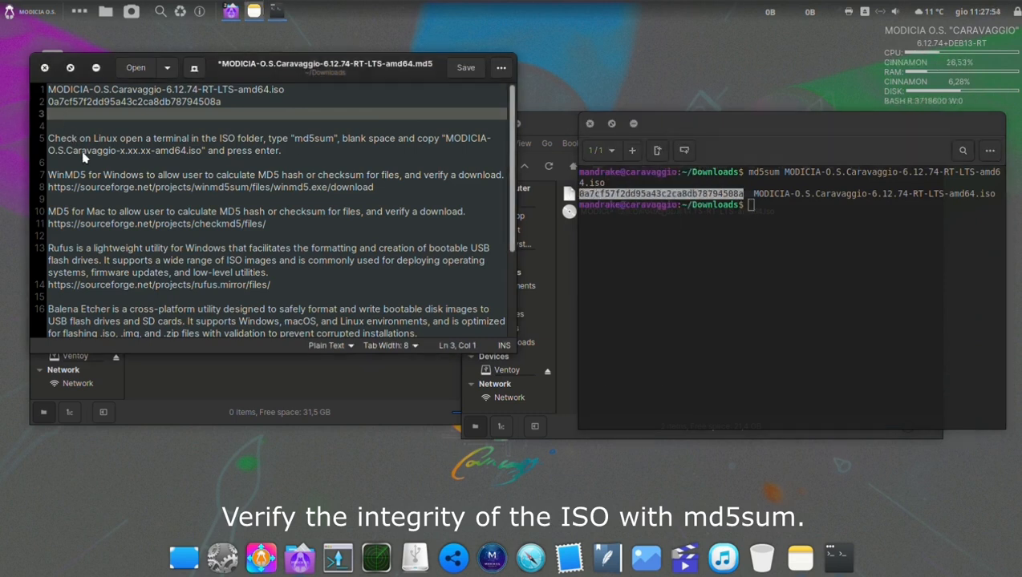
right_click(94, 112)
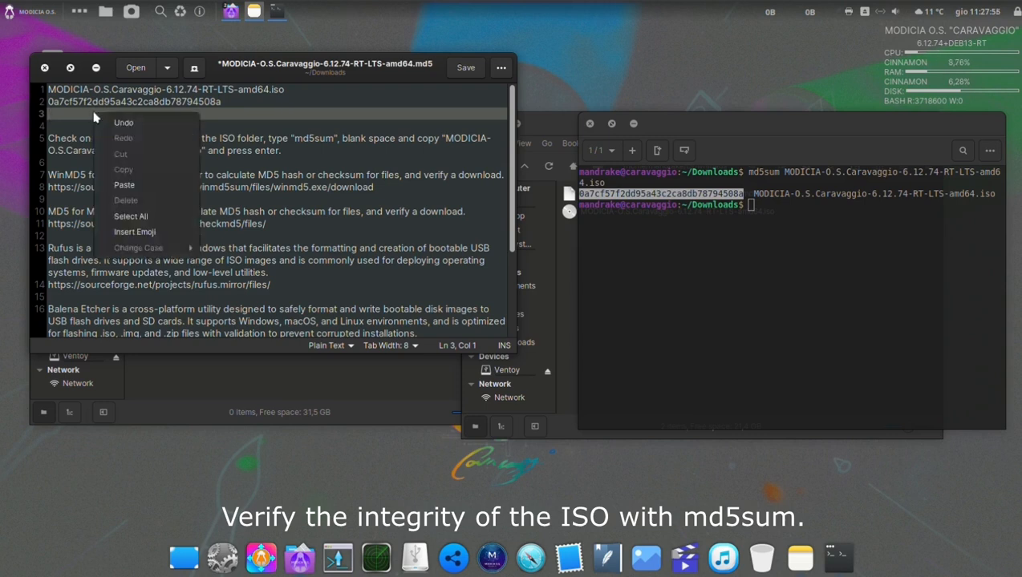
click(122, 185)
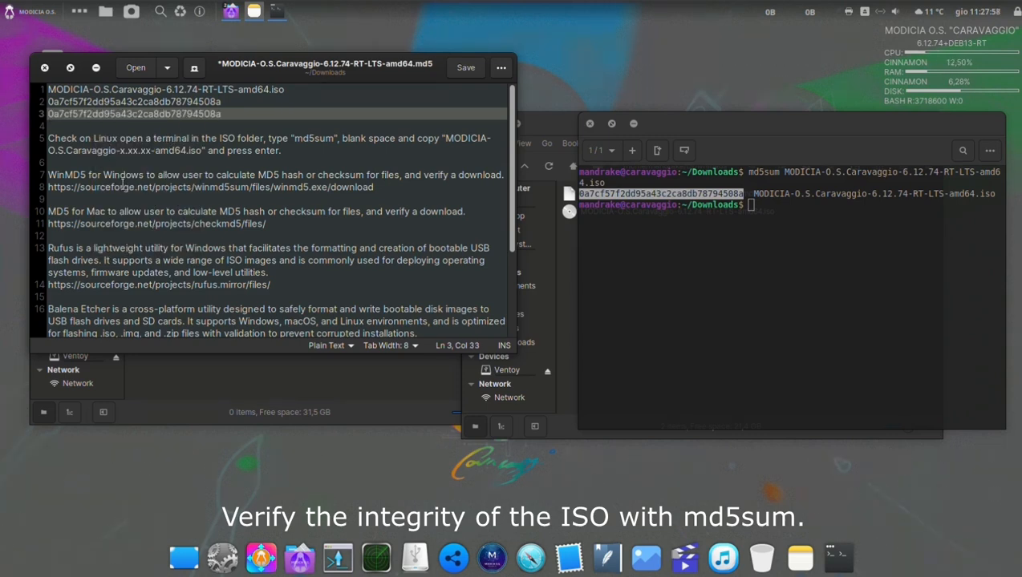
drag(49, 99, 236, 109)
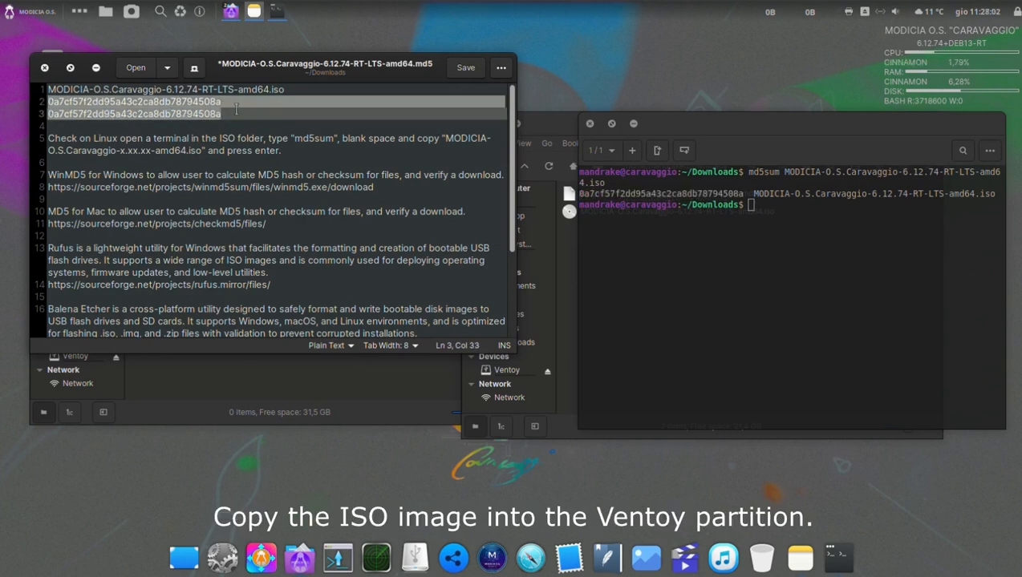
Close the .md5 file without saving the changes and close the terminal.
click(46, 68)
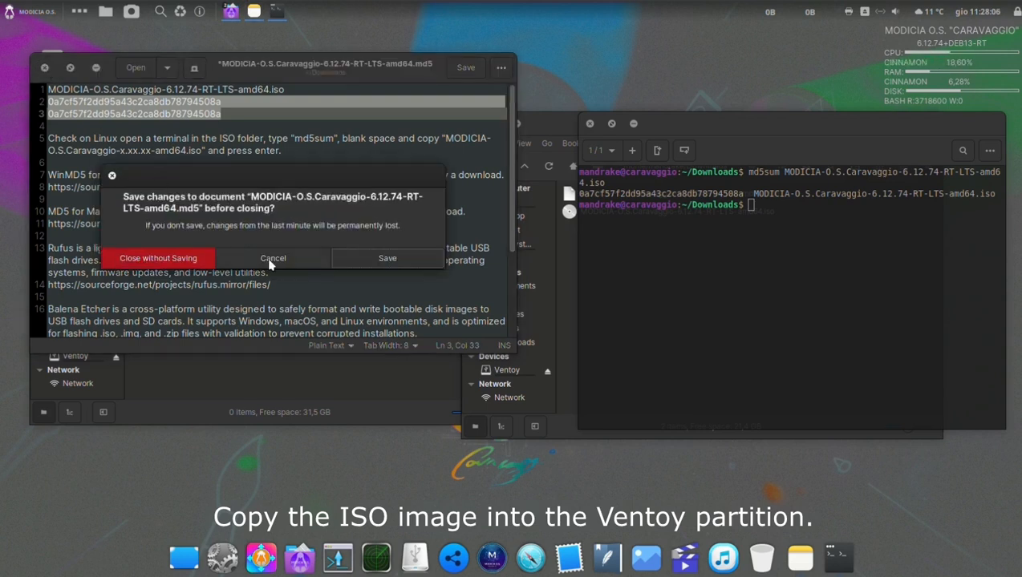
click(208, 262)
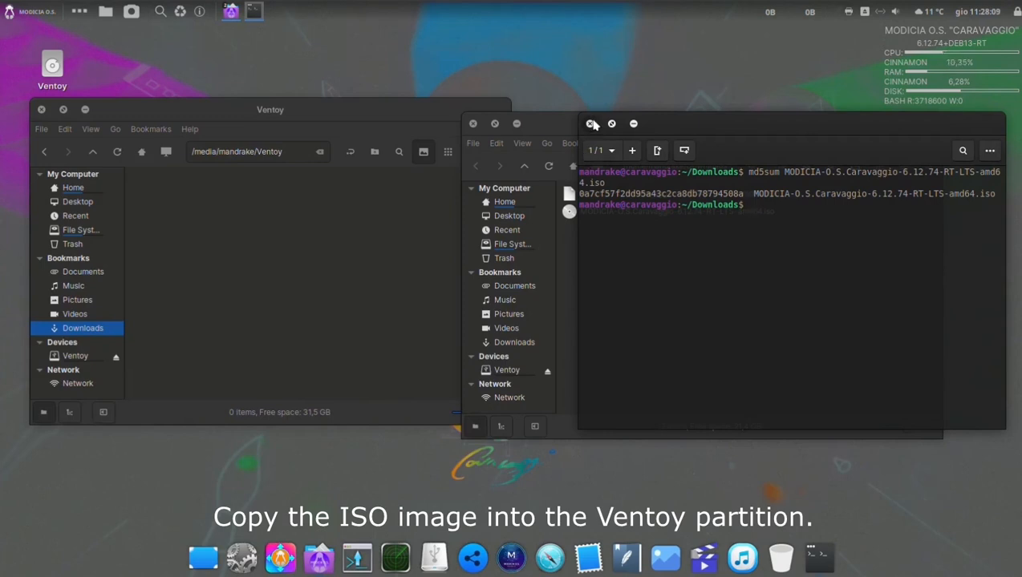
click(589, 124)
Move MODICIA-O.S.Caravaggio-6.12.74-RT-LTS-amd64.iso from the Downloads folder to the Ventoy drive.
right_click(605, 213)
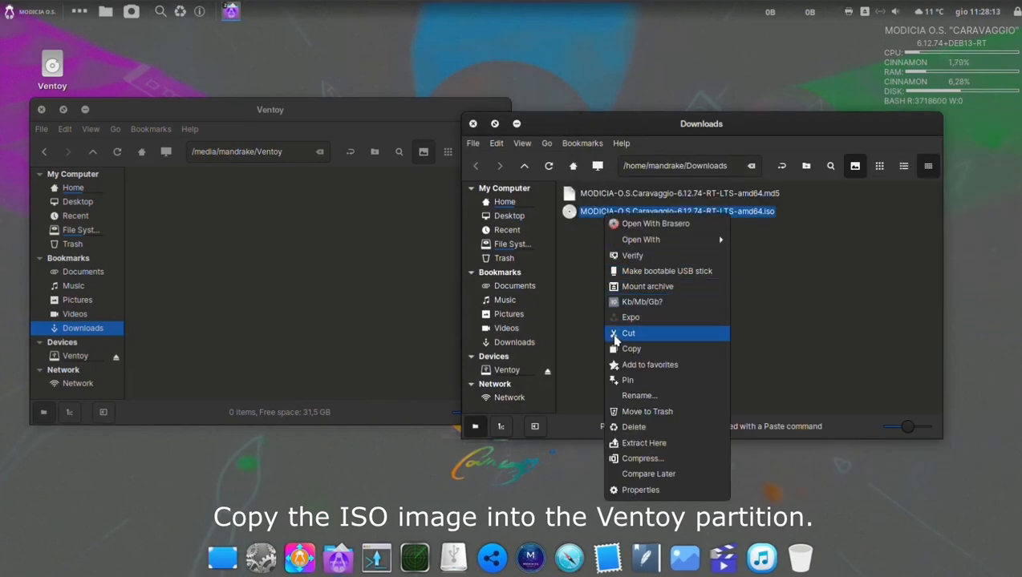
click(616, 335)
right_click(211, 220)
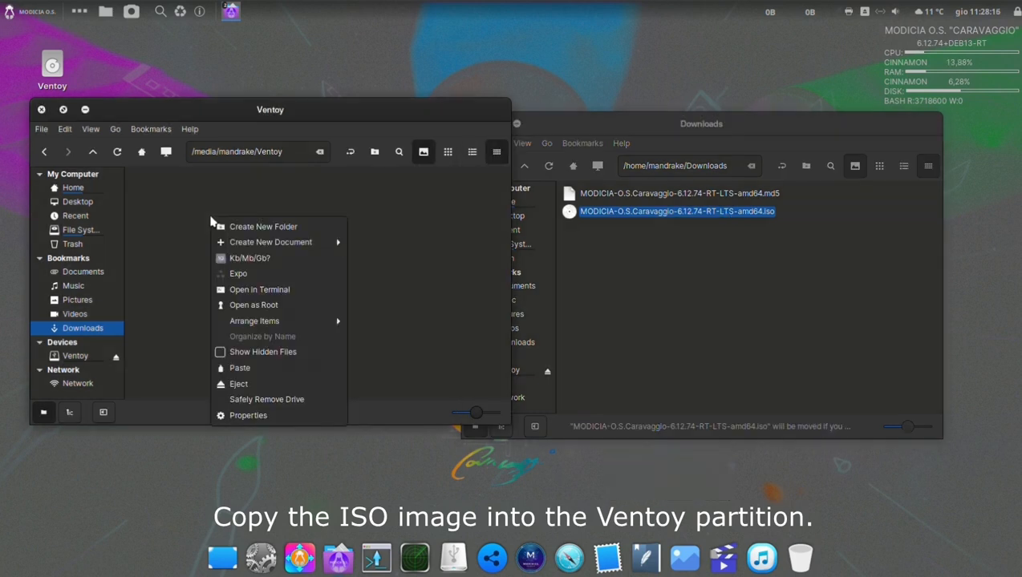
click(241, 371)
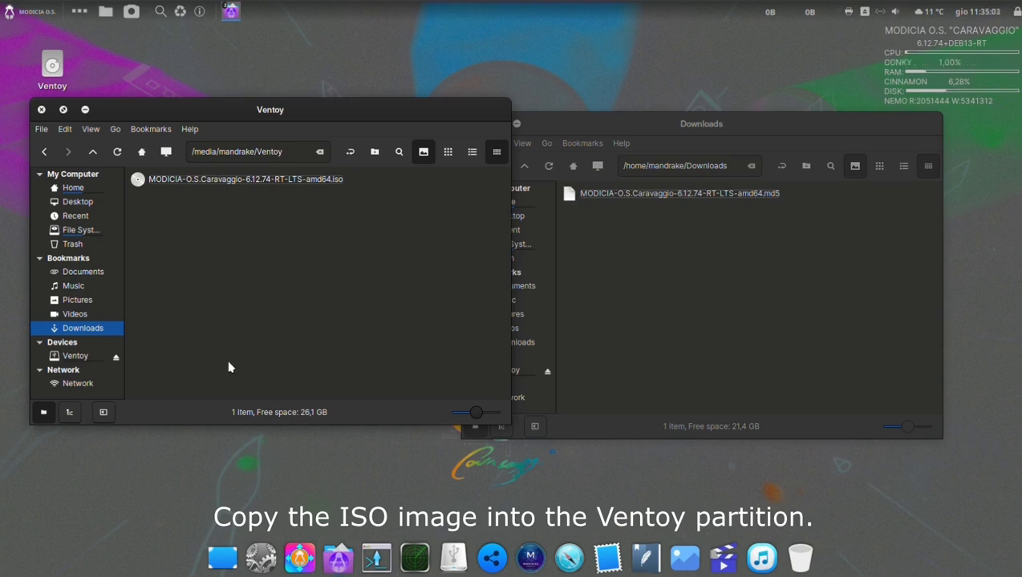
Eject the Ventoy drive and close both file manager windows.
click(117, 360)
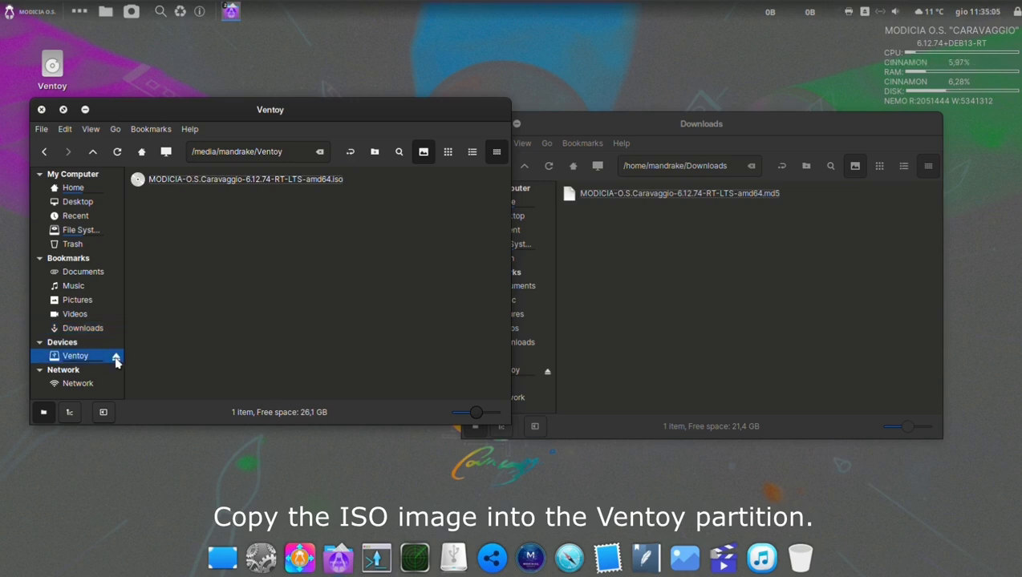
click(116, 359)
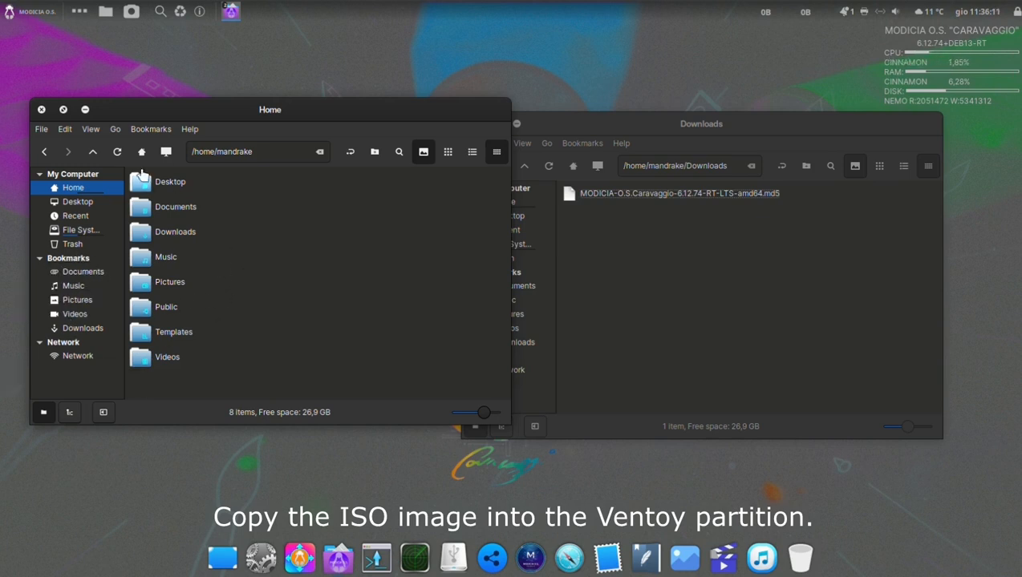
click(42, 110)
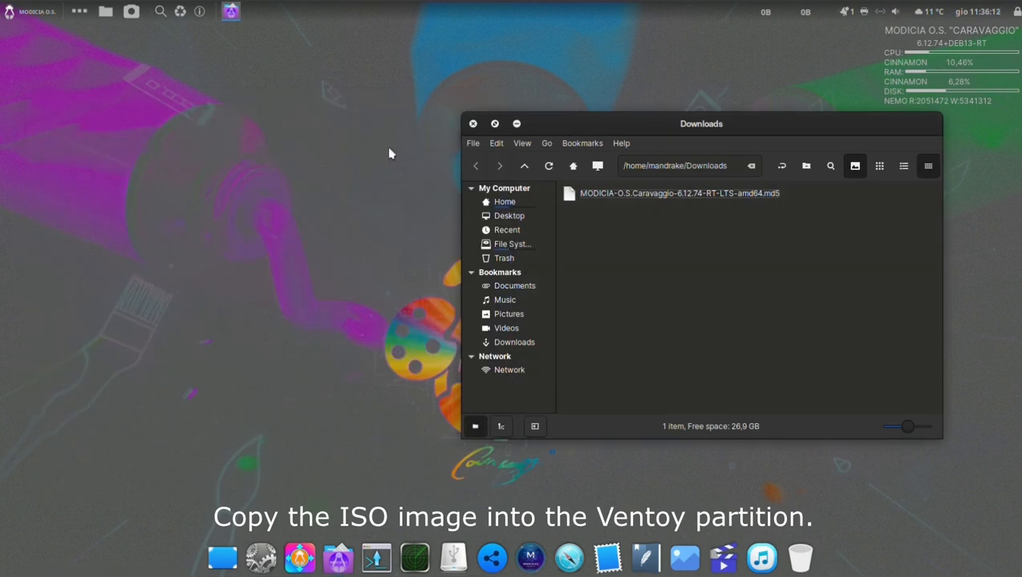
click(473, 125)
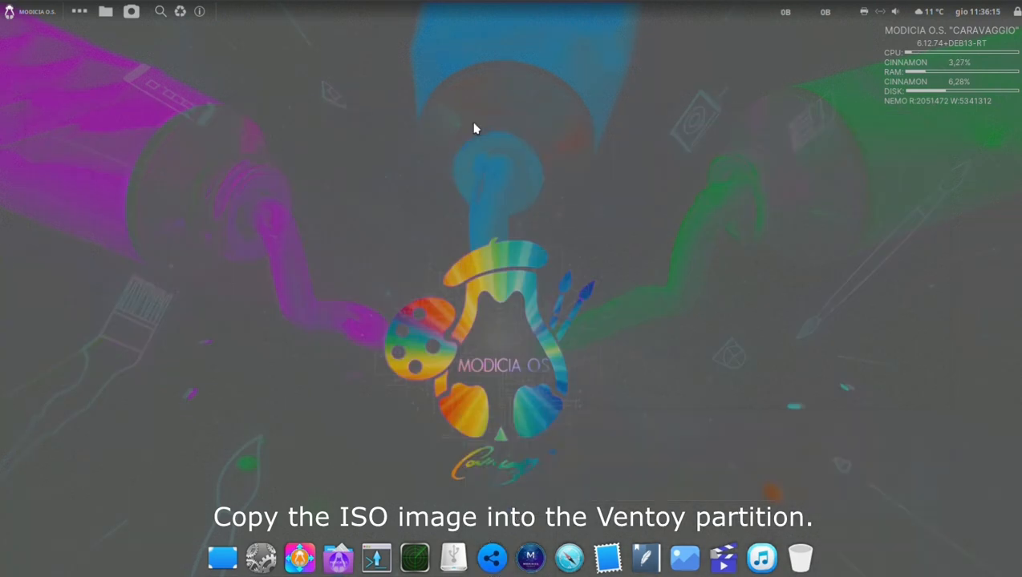
Shut down the computer.
click(8, 12)
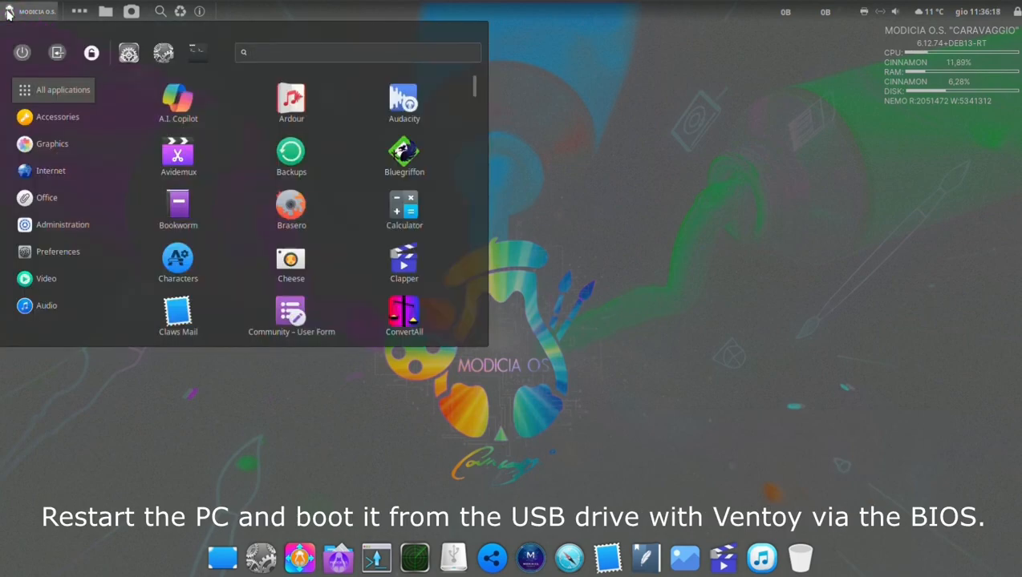
click(18, 48)
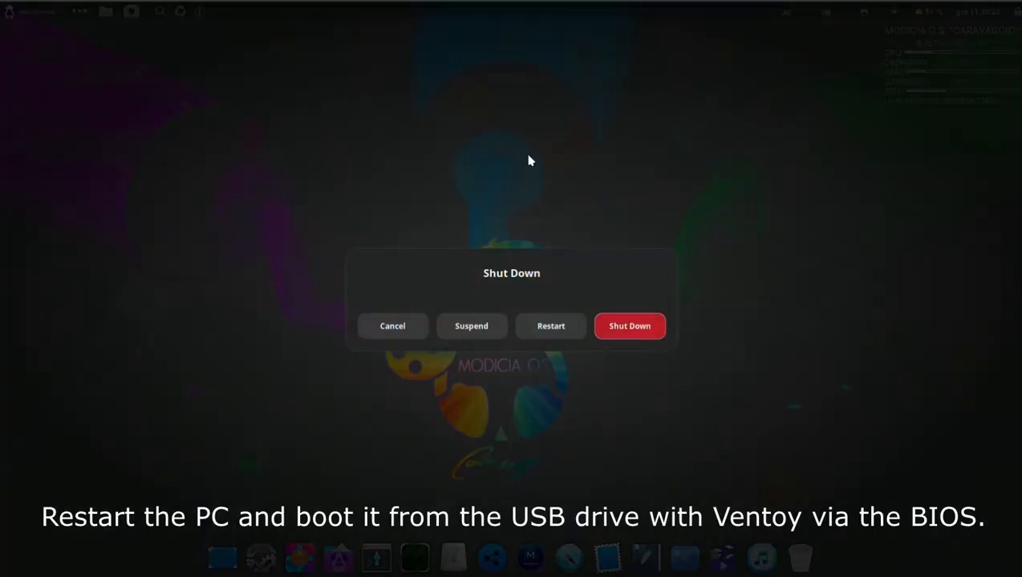
click(650, 339)
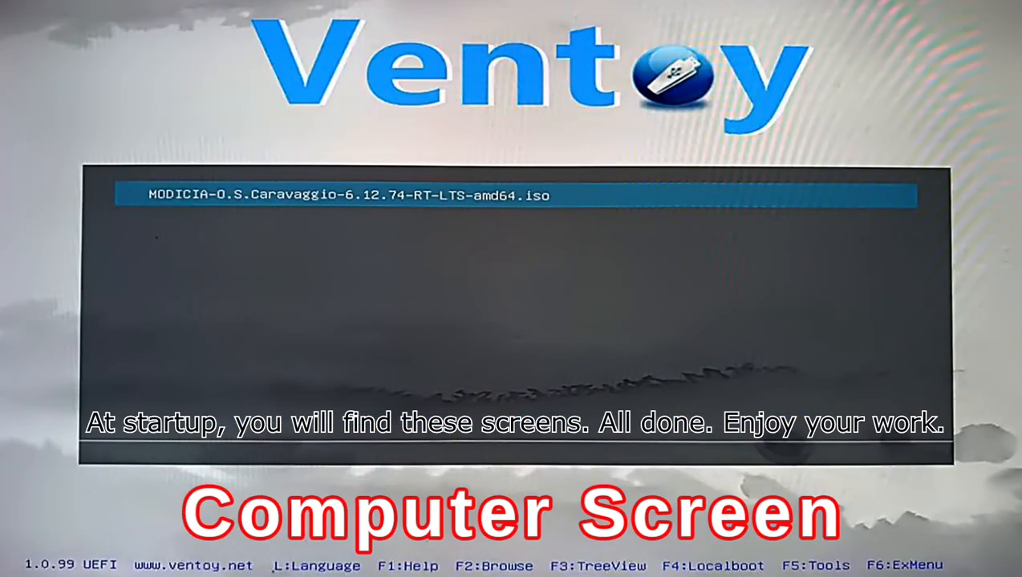
Boot MODICIA-O.S.Caravaggio-6.12.74-RT-LTS-amd64.iso in normal mode from the Ventoy boot menu.
key(Return)
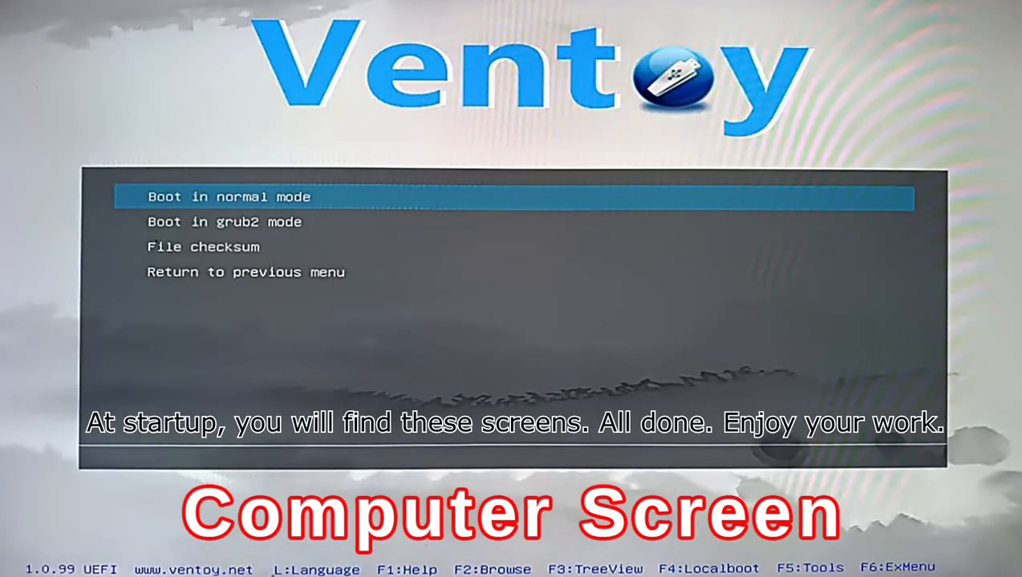
key(Return)
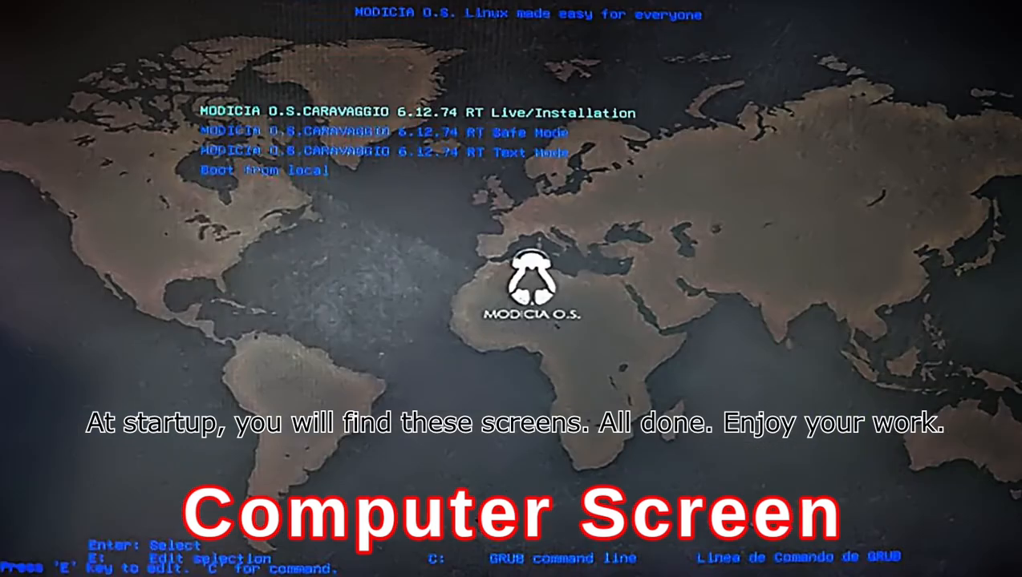